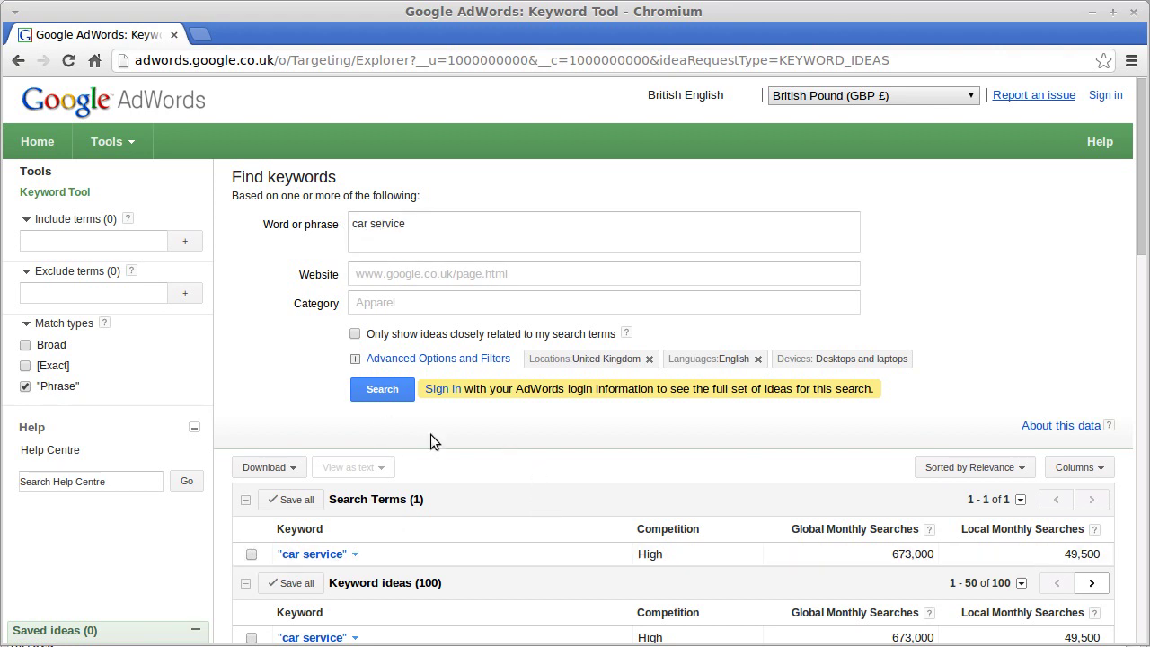
Step: Review the phrase-match keyword ideas and their monthly search figures for "car service"
scroll(518, 444, "down", 1)
scroll(519, 445, "down", 4)
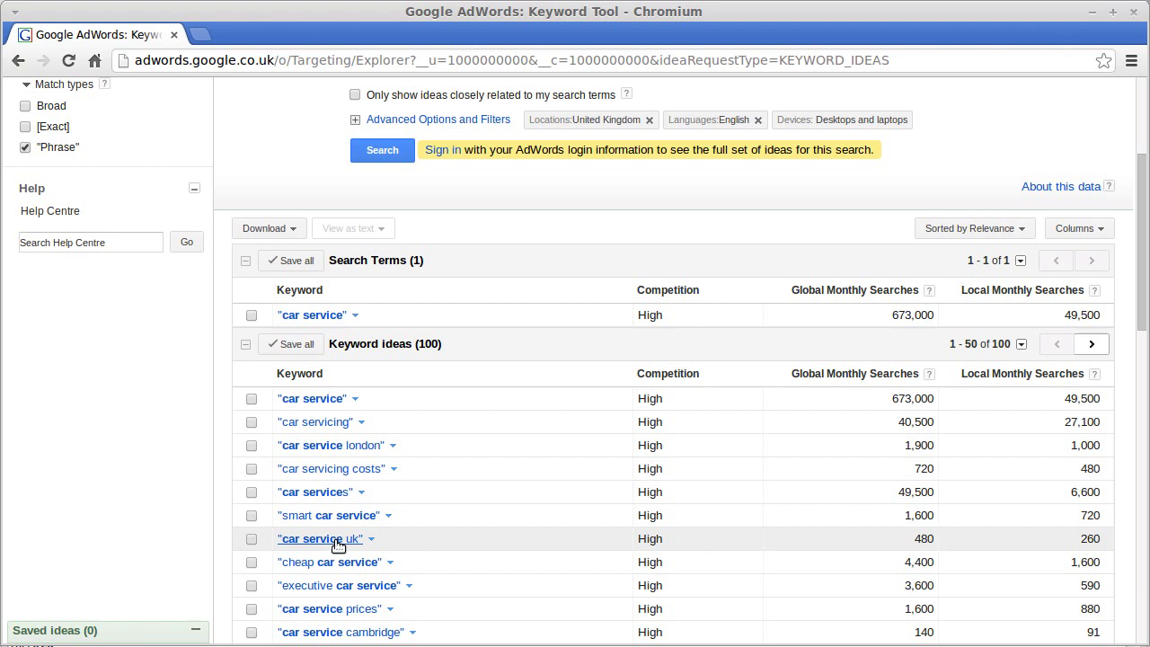
scroll(351, 511, "down", 4)
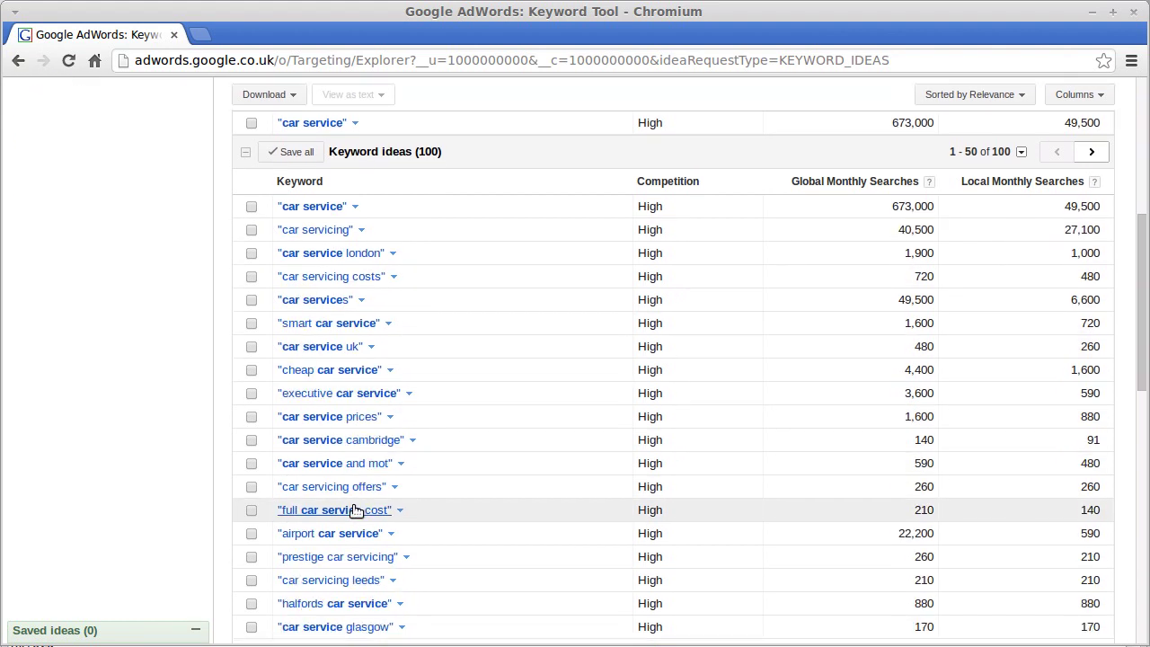
scroll(352, 372, "up", 4)
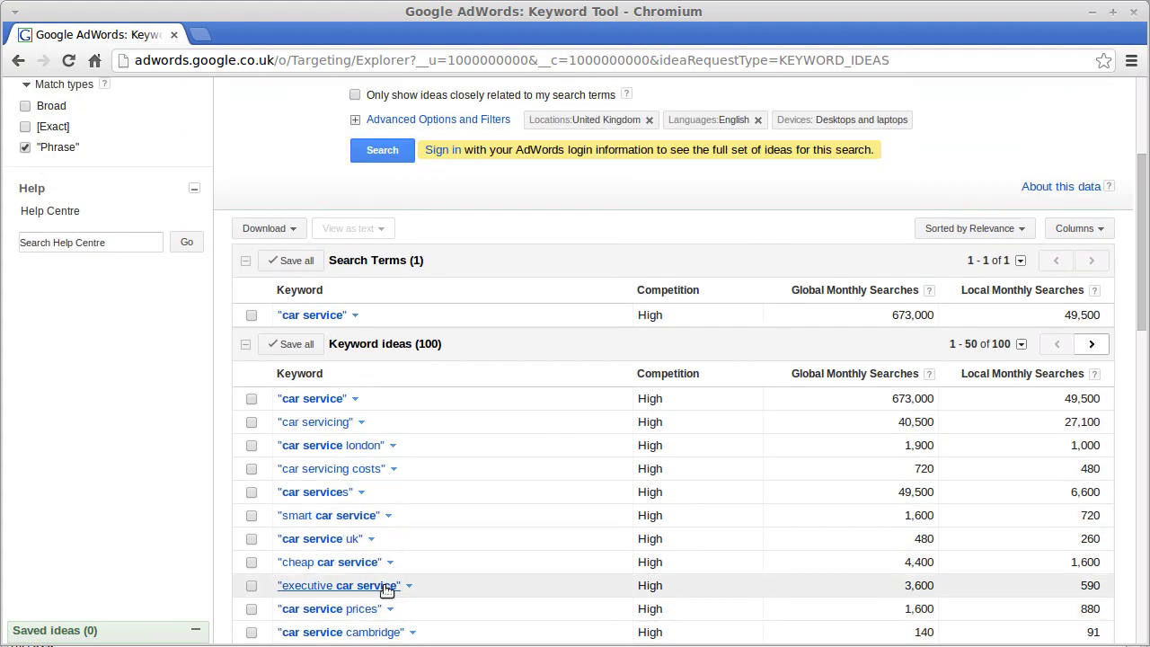
scroll(386, 588, "up", 5)
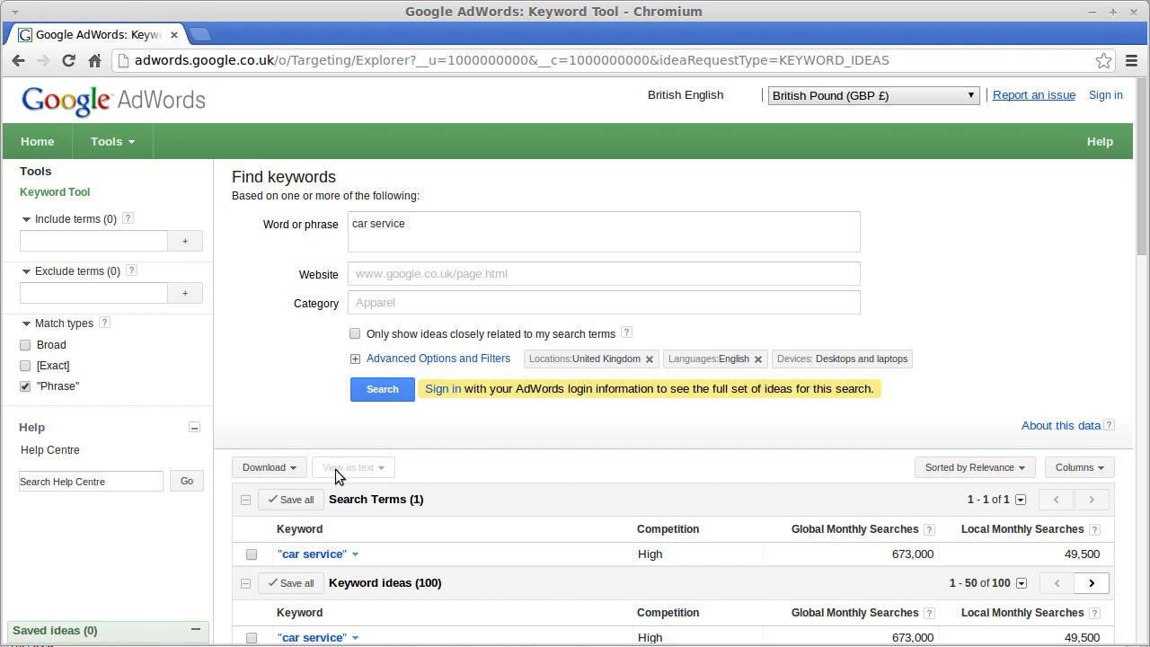
scroll(335, 469, "down", 5)
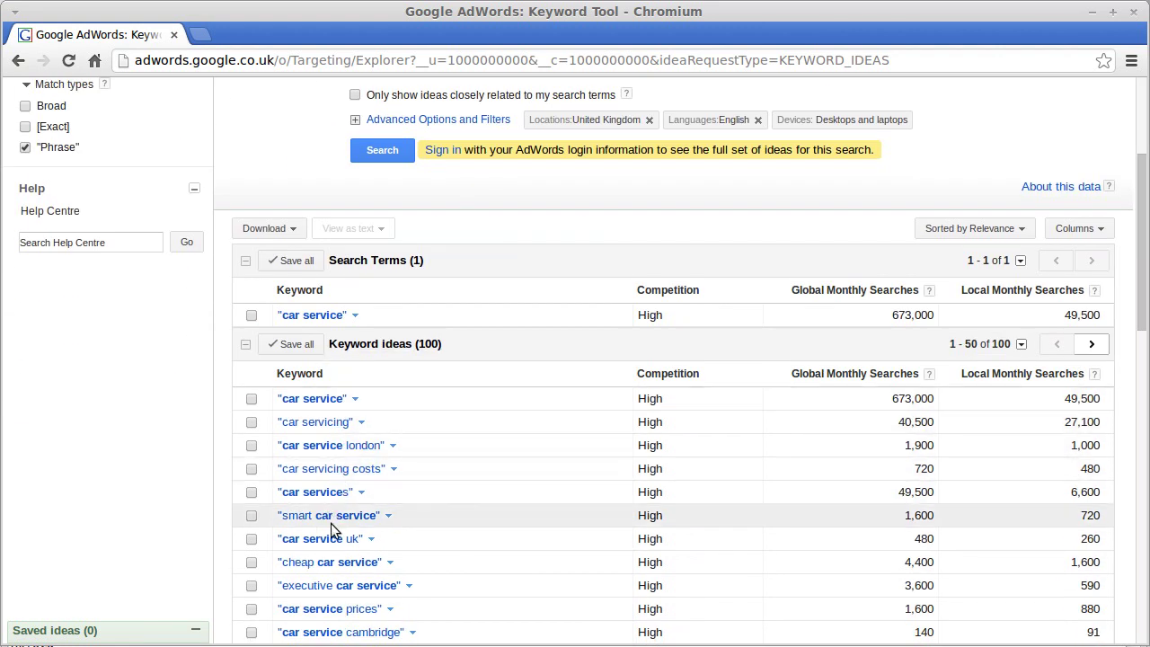
Step: Switch the keyword match type from Phrase to Exact only
scroll(359, 537, "up", 5)
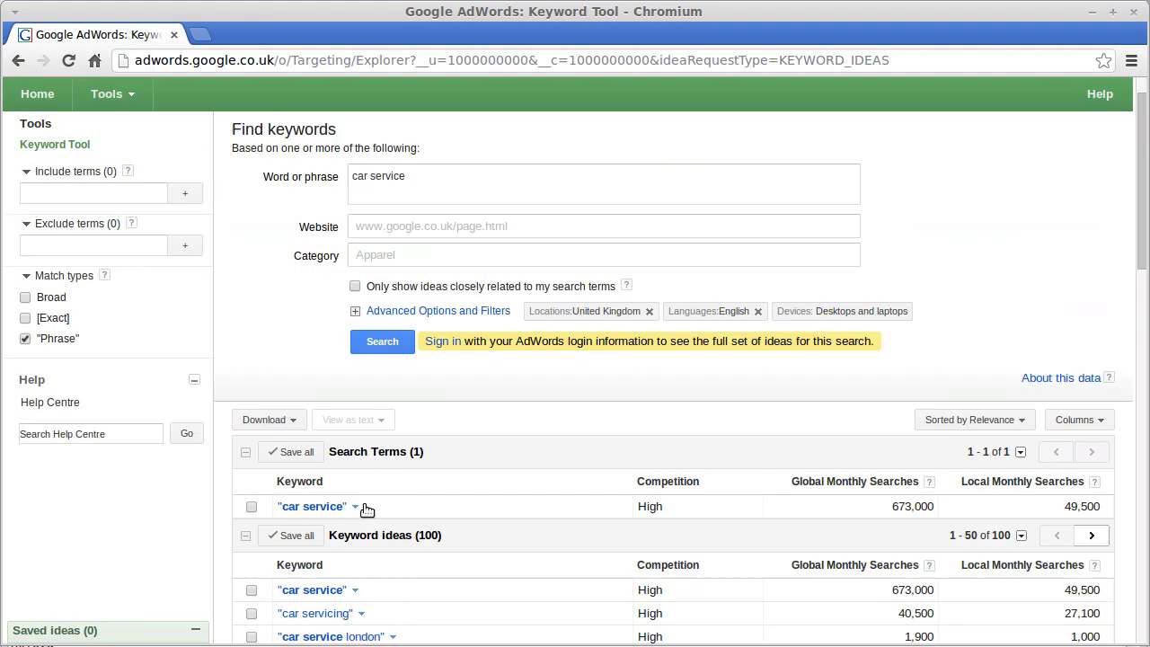
left_click(34, 368)
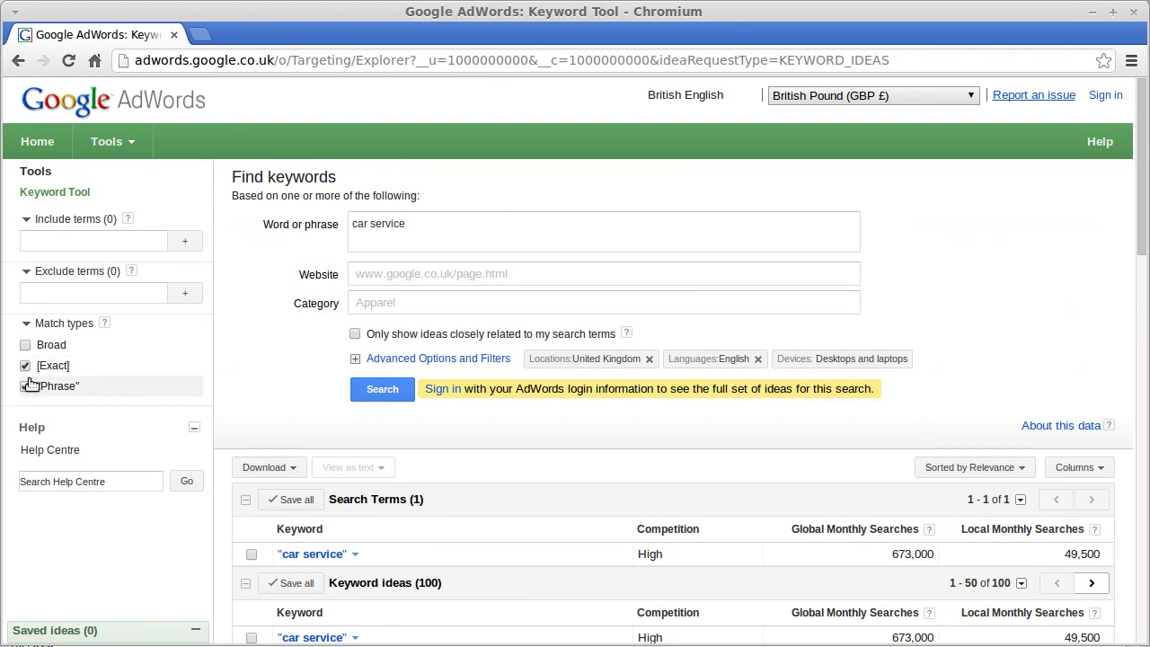
left_click(29, 386)
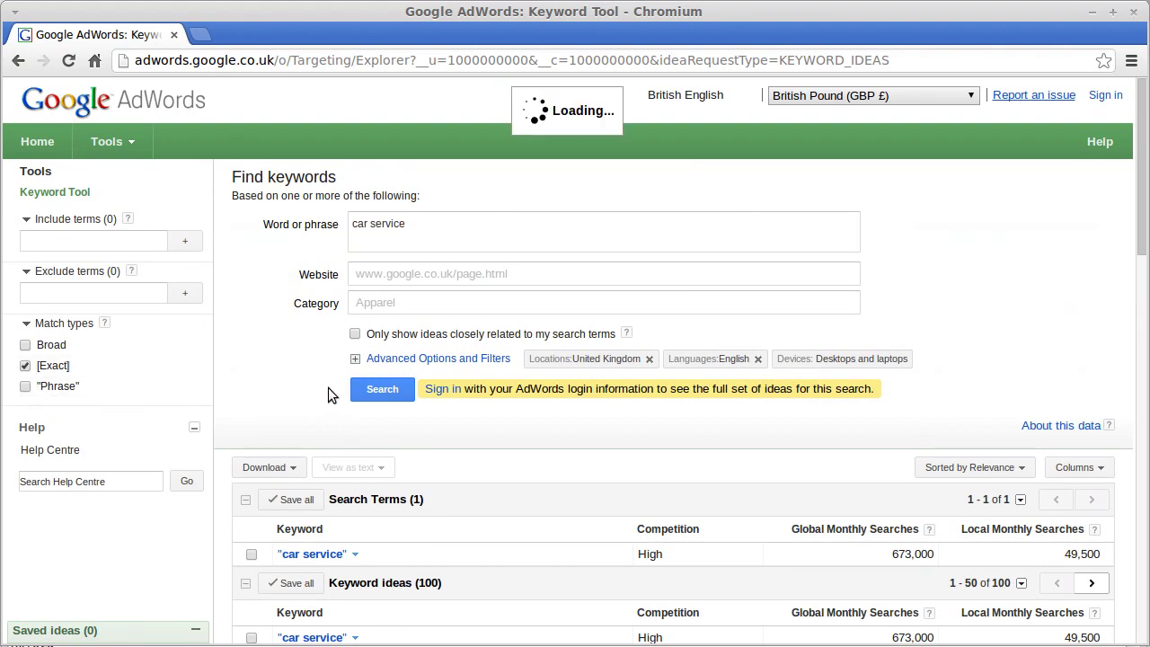
Step: Examine the exact-match keyword ideas for "car service", checking their search volumes and the city-specific terms among them
scroll(290, 392, "down", 3)
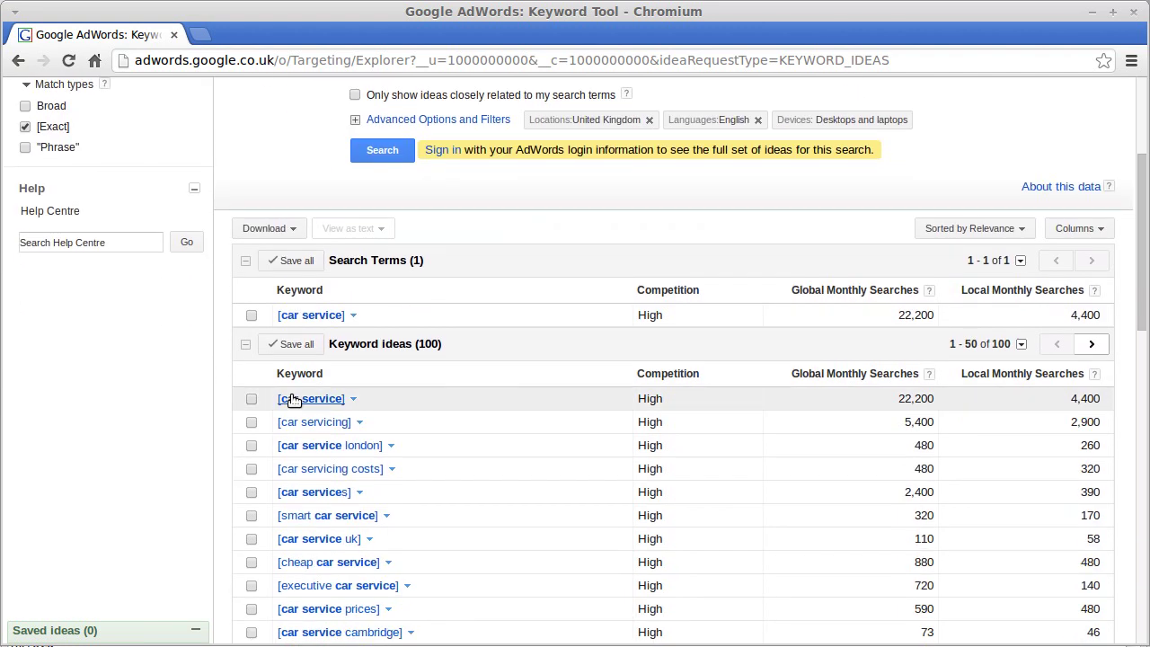
scroll(292, 398, "down", 3)
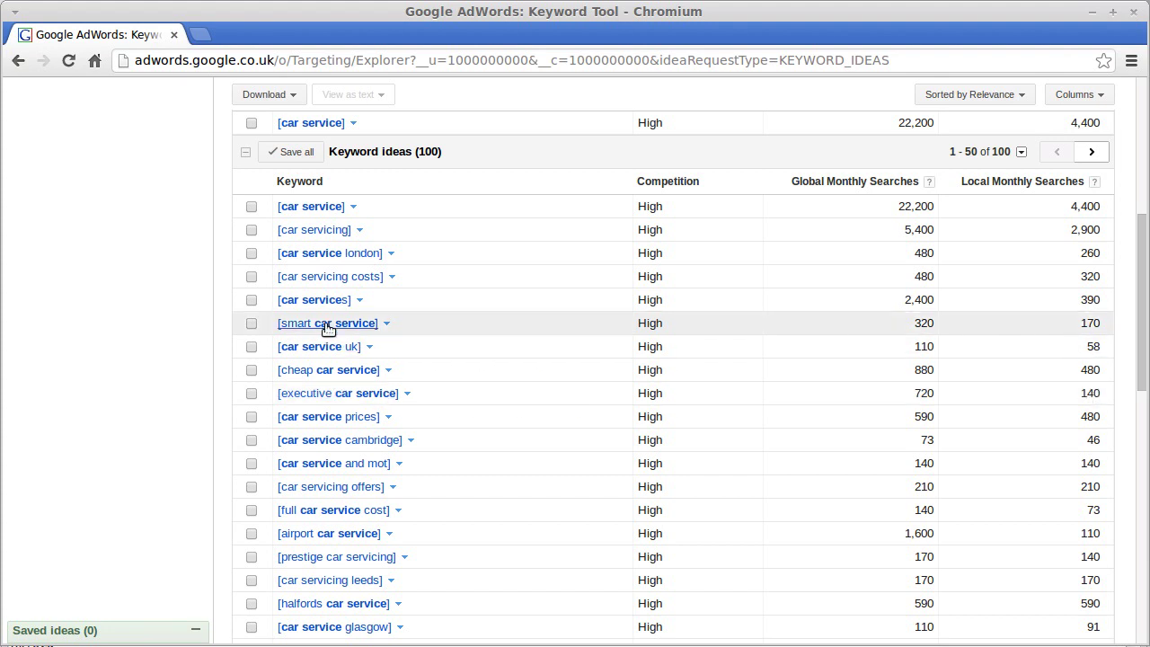
scroll(377, 377, "up", 5)
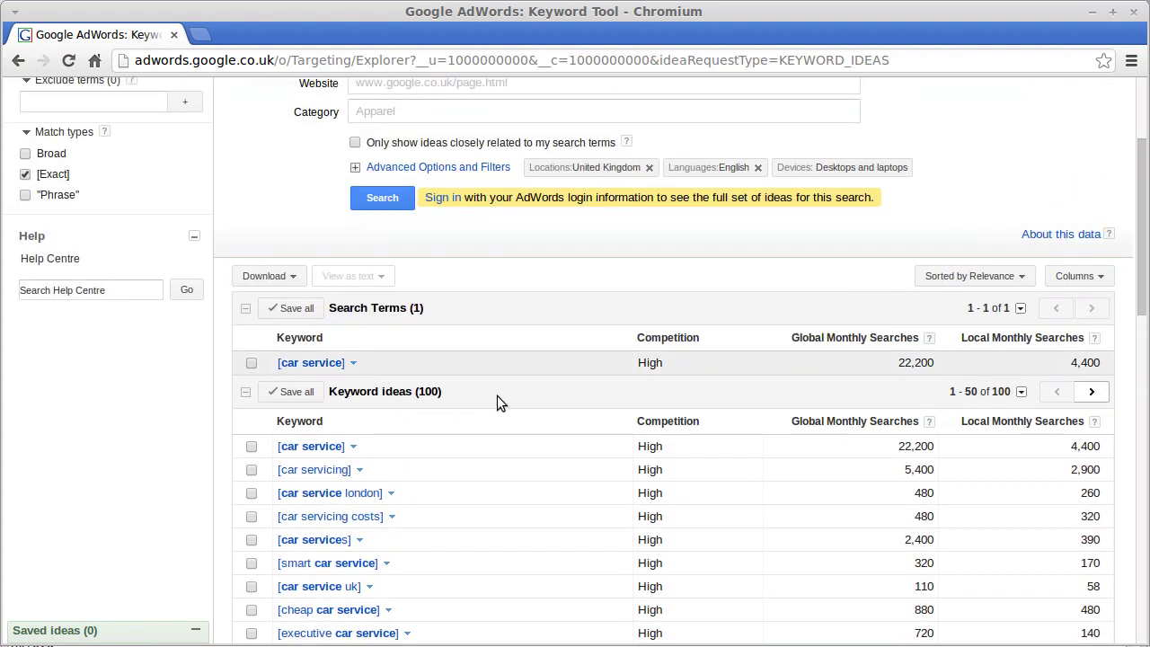
scroll(496, 395, "up", 2)
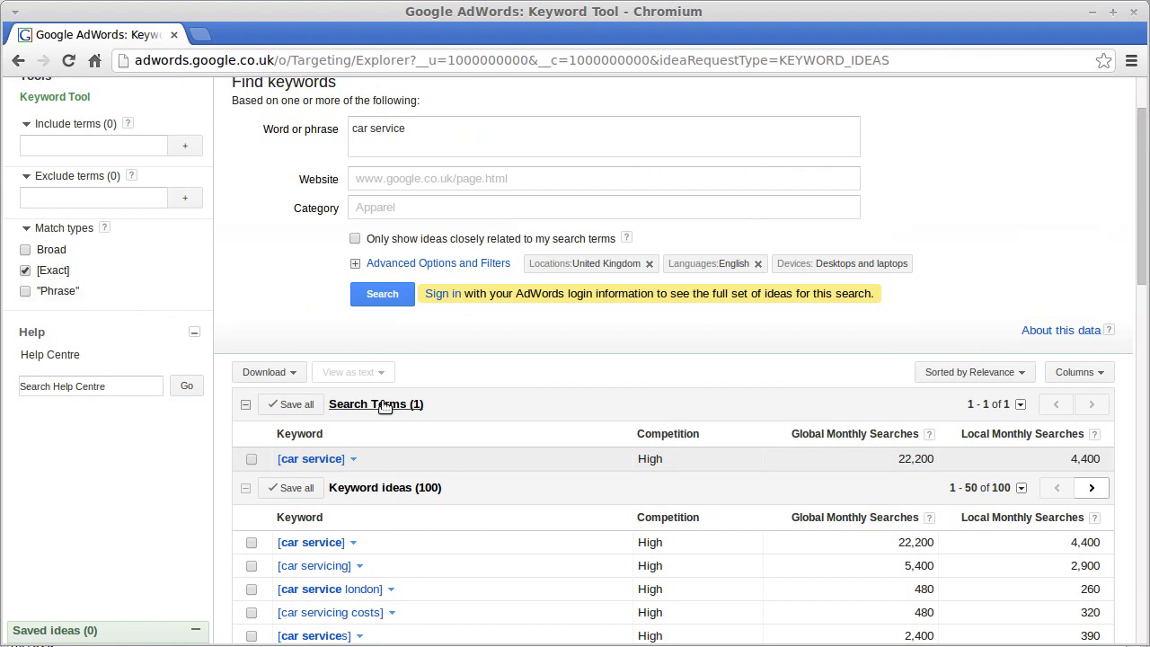
scroll(386, 405, "up", 2)
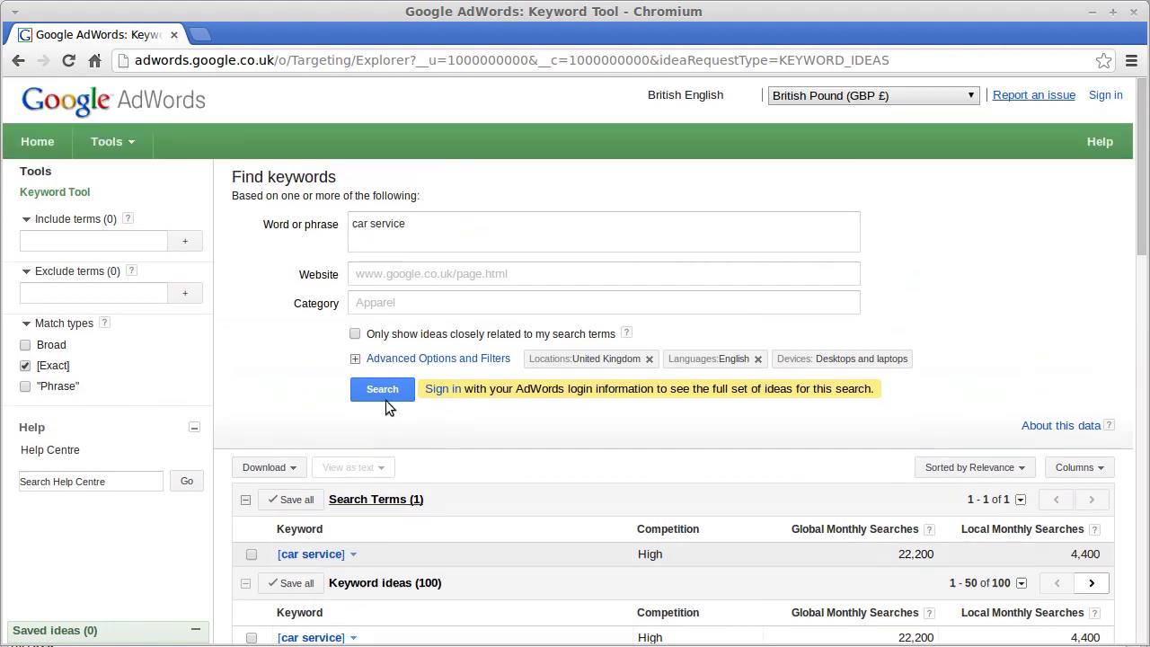
scroll(461, 544, "down", 6)
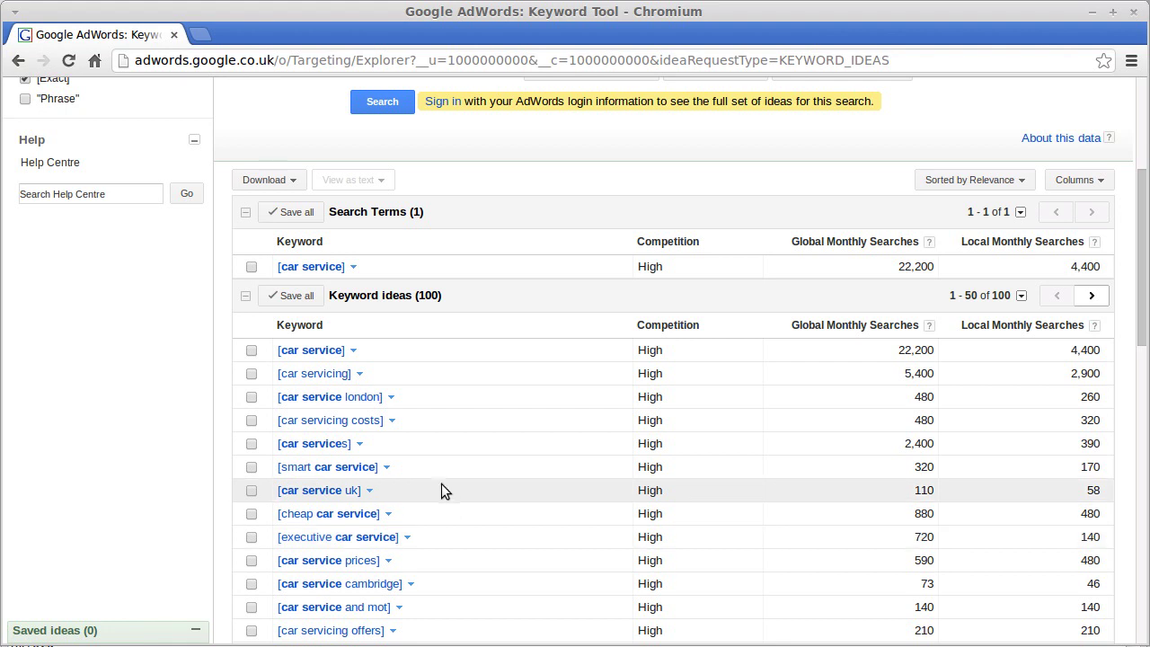
scroll(432, 492, "down", 3)
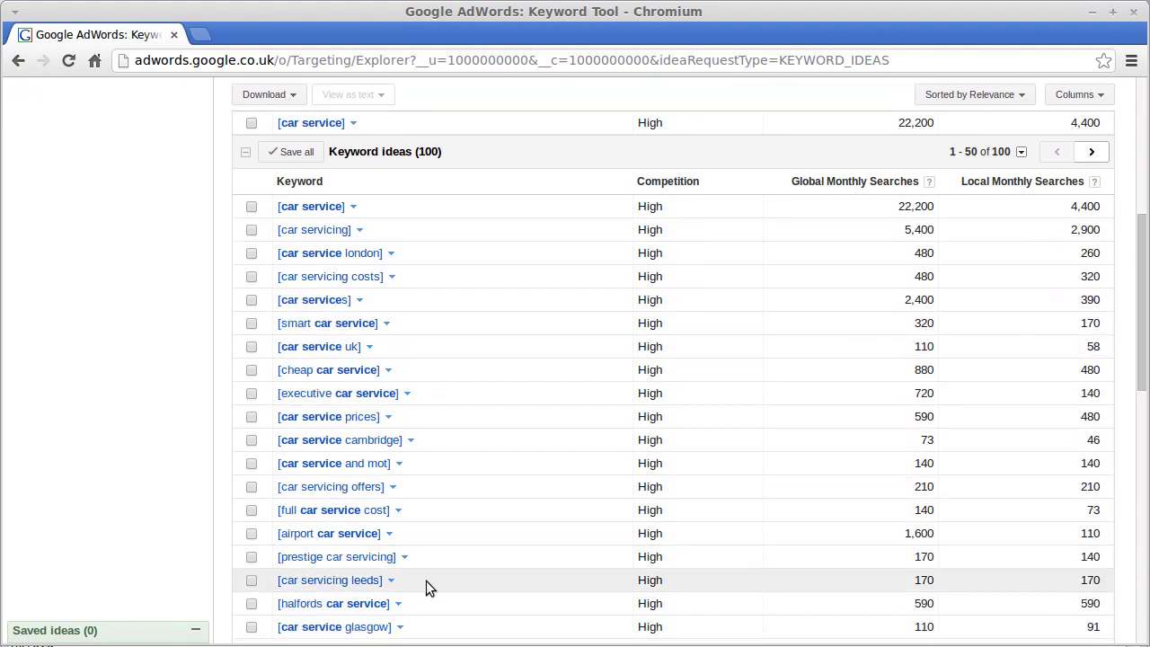
scroll(426, 580, "down", 1)
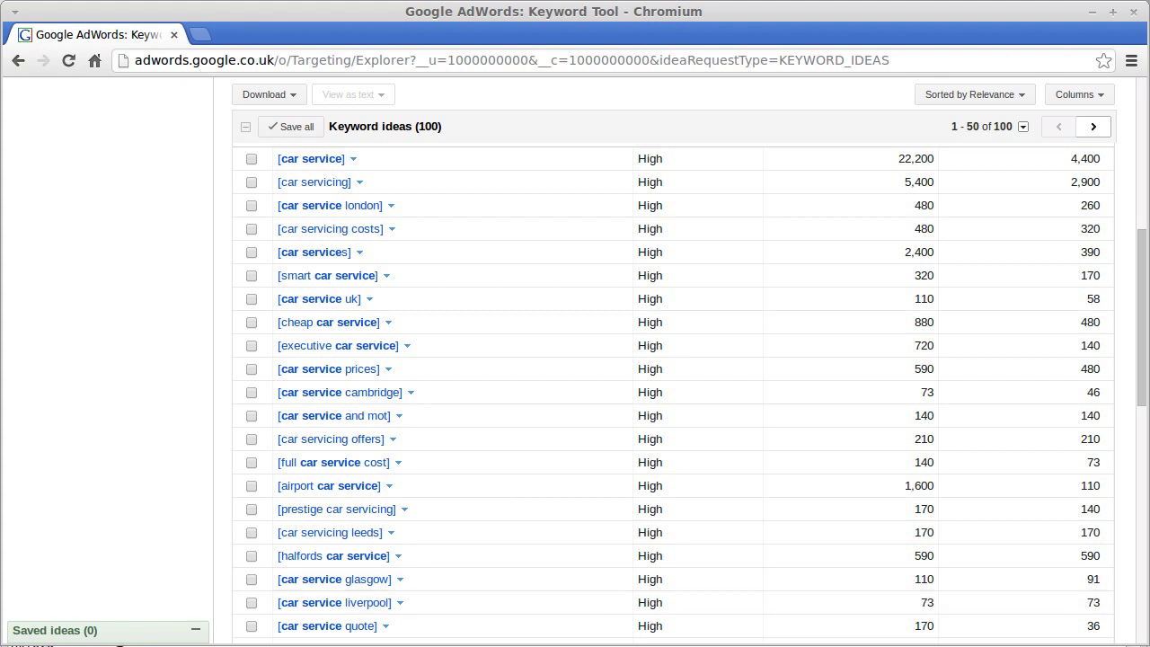
Step: Switch to pluma and copy the whole city list from the "list of citys for minus box in keyword tool csv" file
key("alt+Tab")
double_click(50, 436)
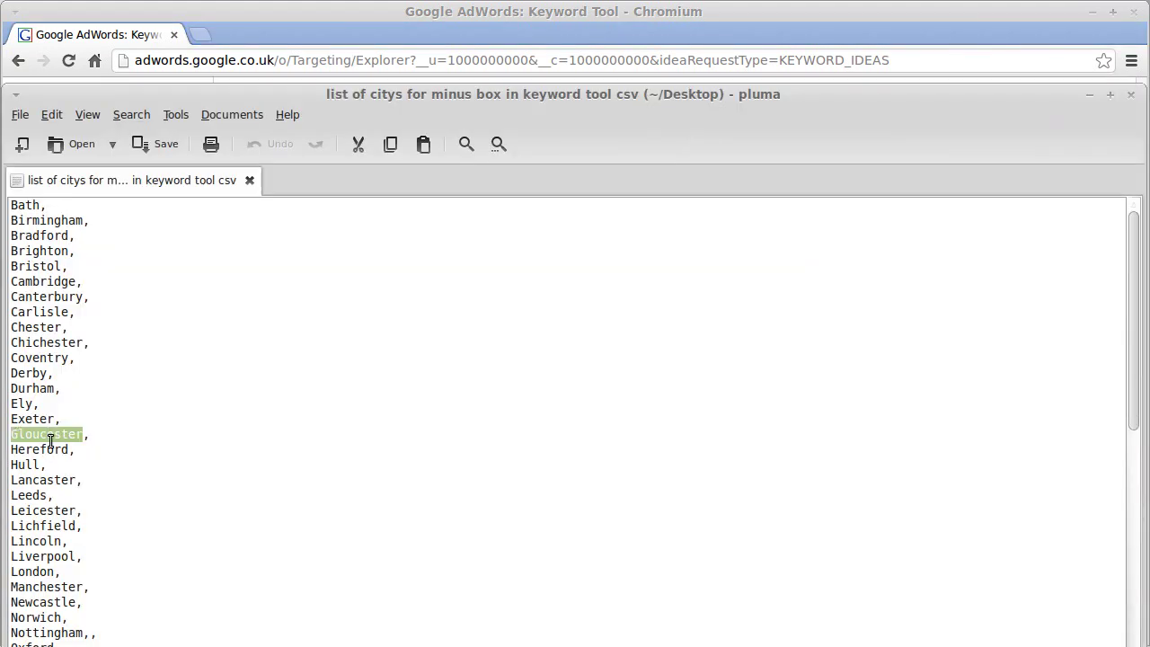
key("ctrl+a")
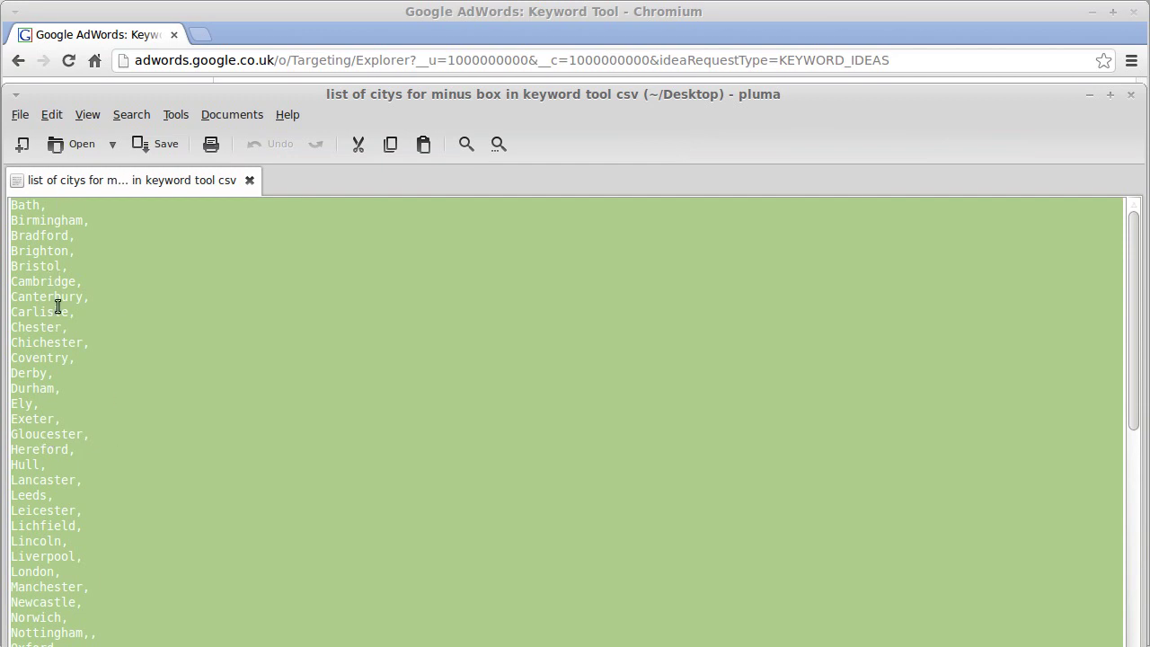
Step: Return to the Keyword Tool in Chromium and add the copied city list to the exclude terms
left_click(78, 36)
scroll(104, 332, "up", 5)
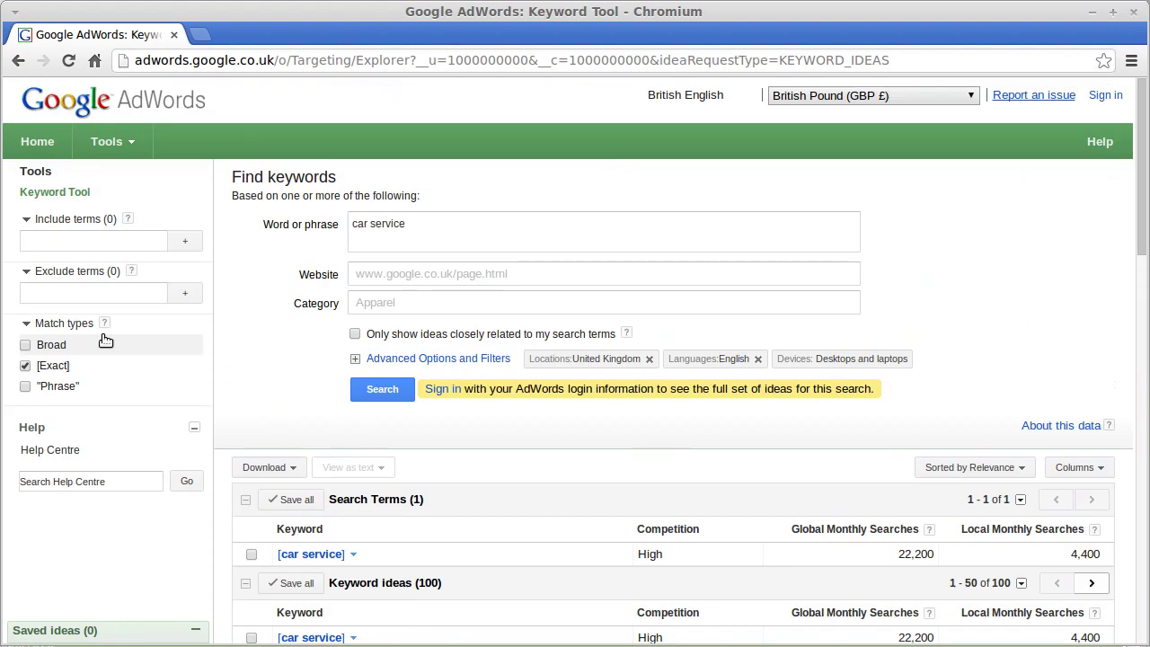
left_click(88, 293)
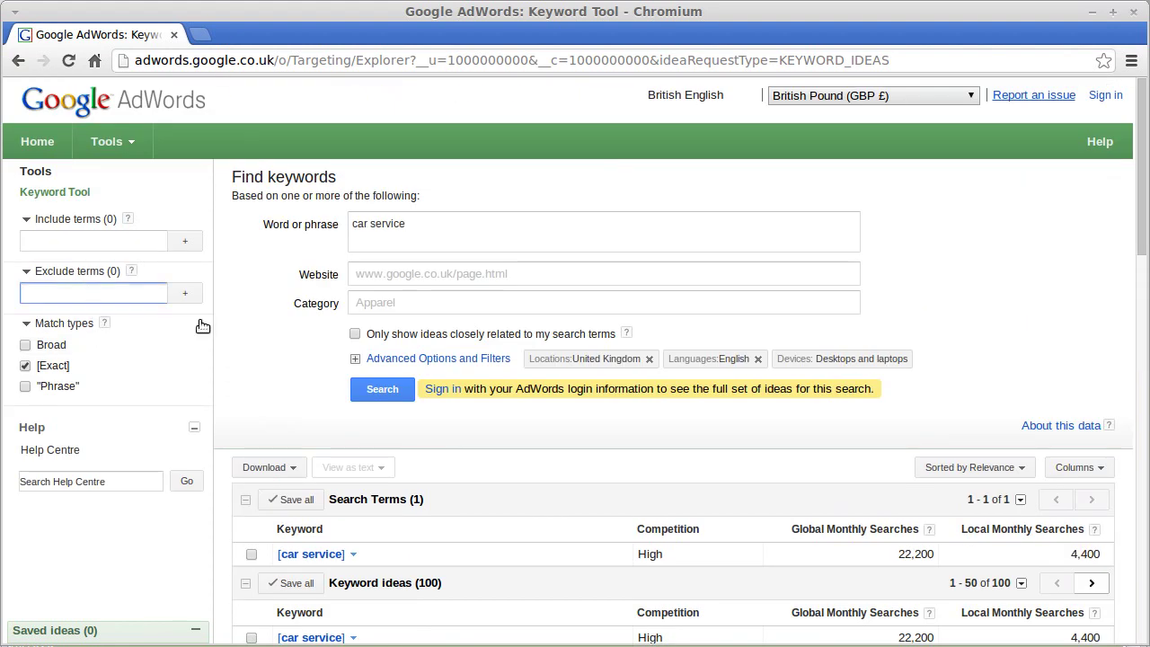
key("ctrl+v")
key("Return")
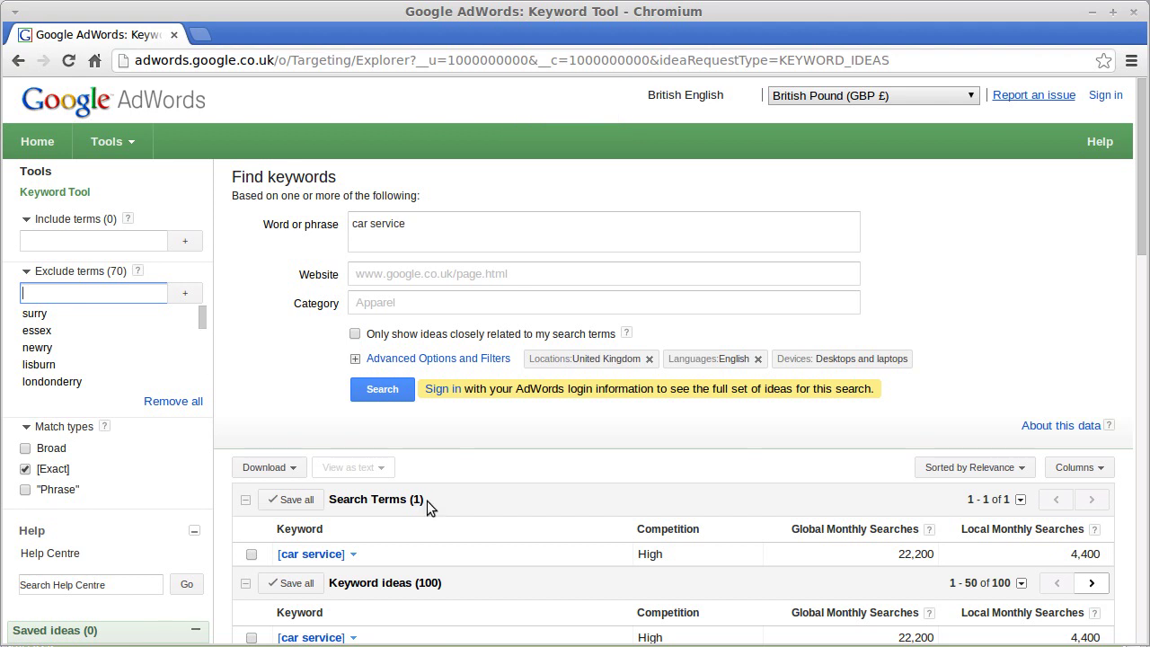
Step: Examine the keyword ideas with the cities excluded, checking the remaining terms and their local monthly searches
scroll(522, 522, "down", 5)
scroll(120, 265, "up", 2)
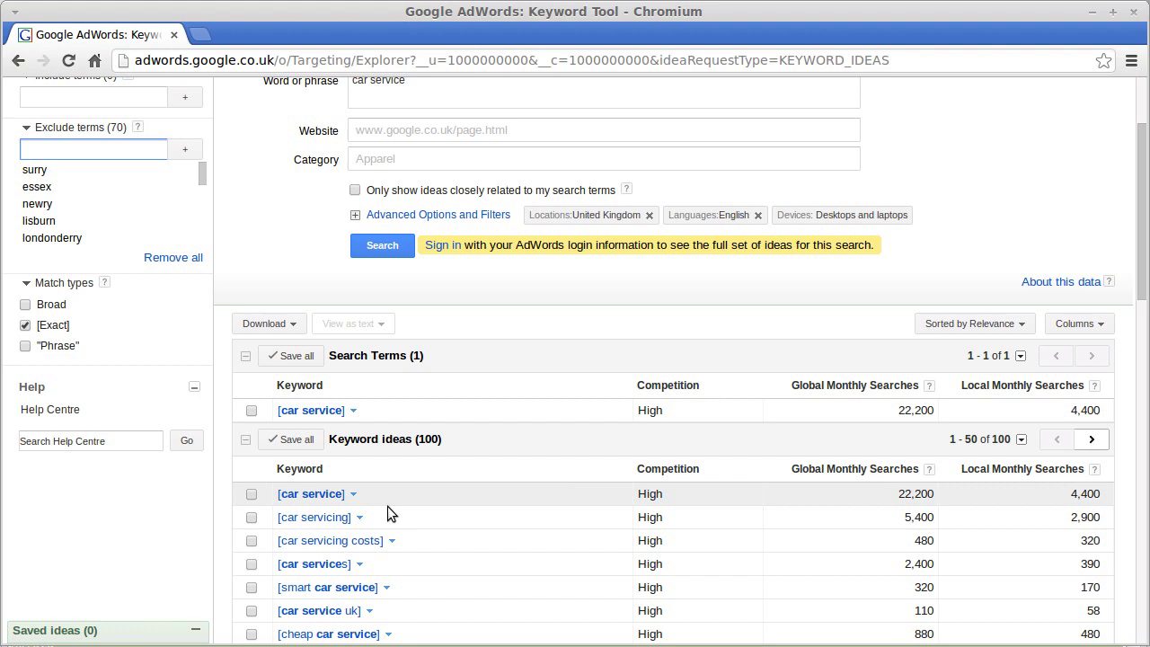
scroll(456, 548, "down", 3)
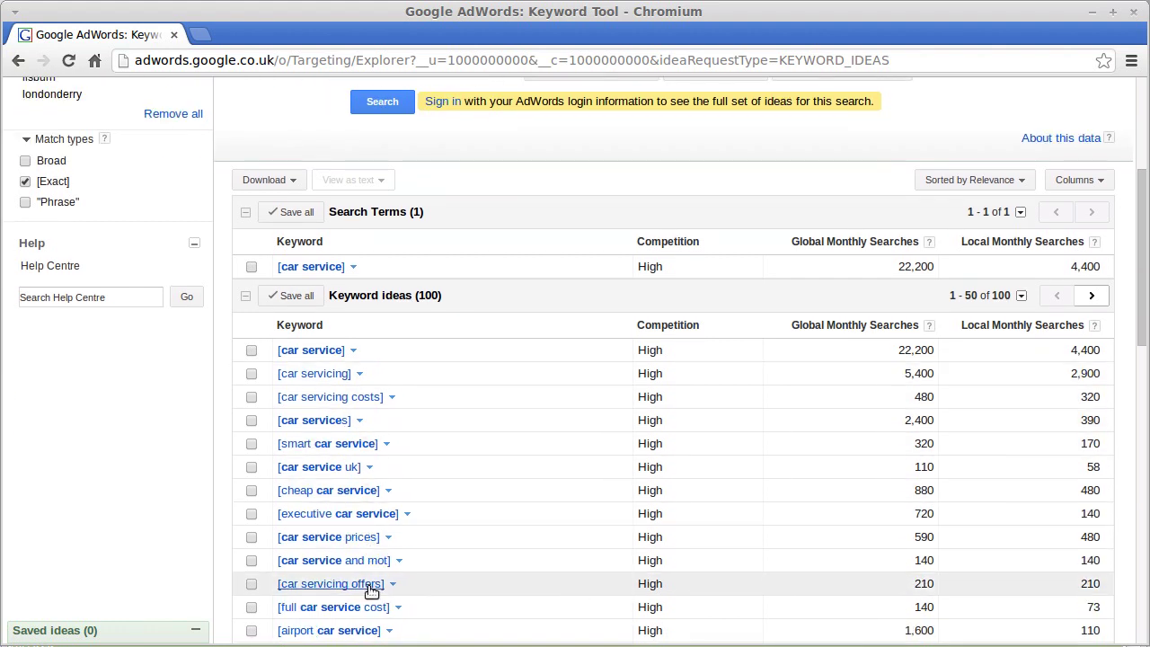
scroll(482, 580, "down", 4)
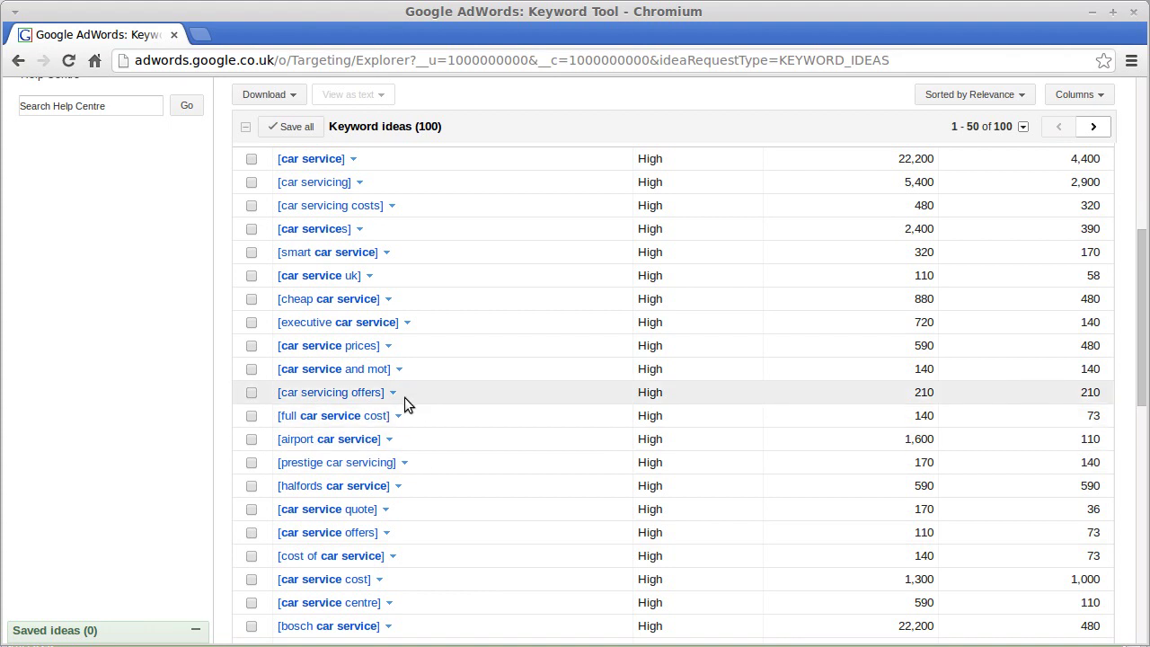
scroll(408, 308, "up", 5)
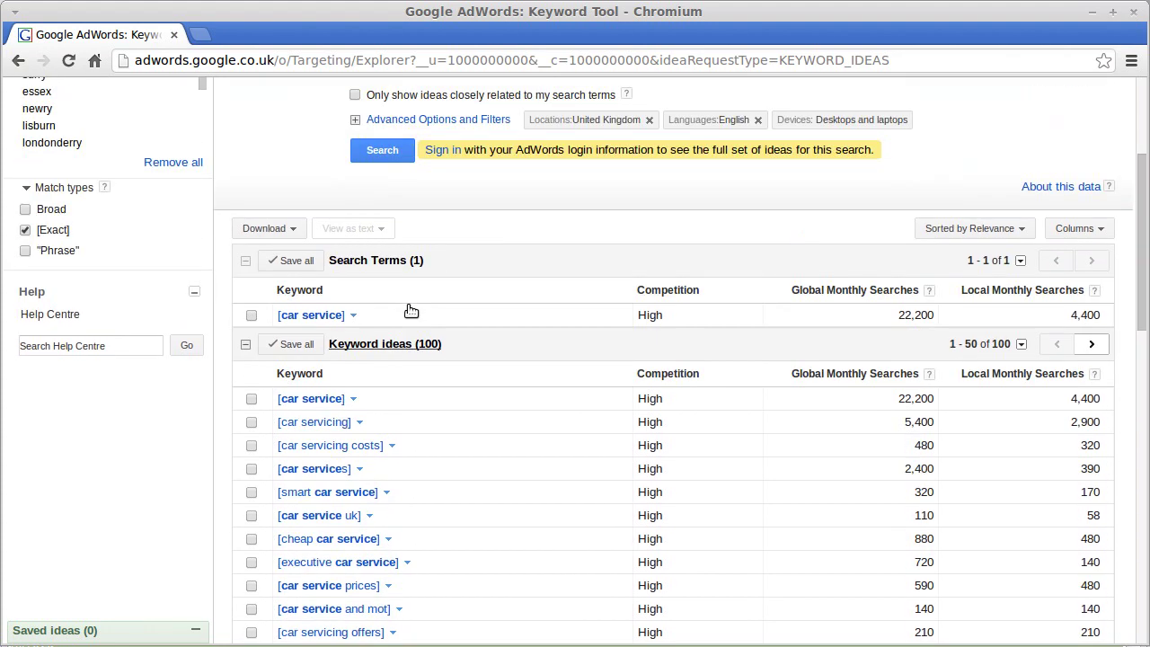
scroll(409, 308, "up", 5)
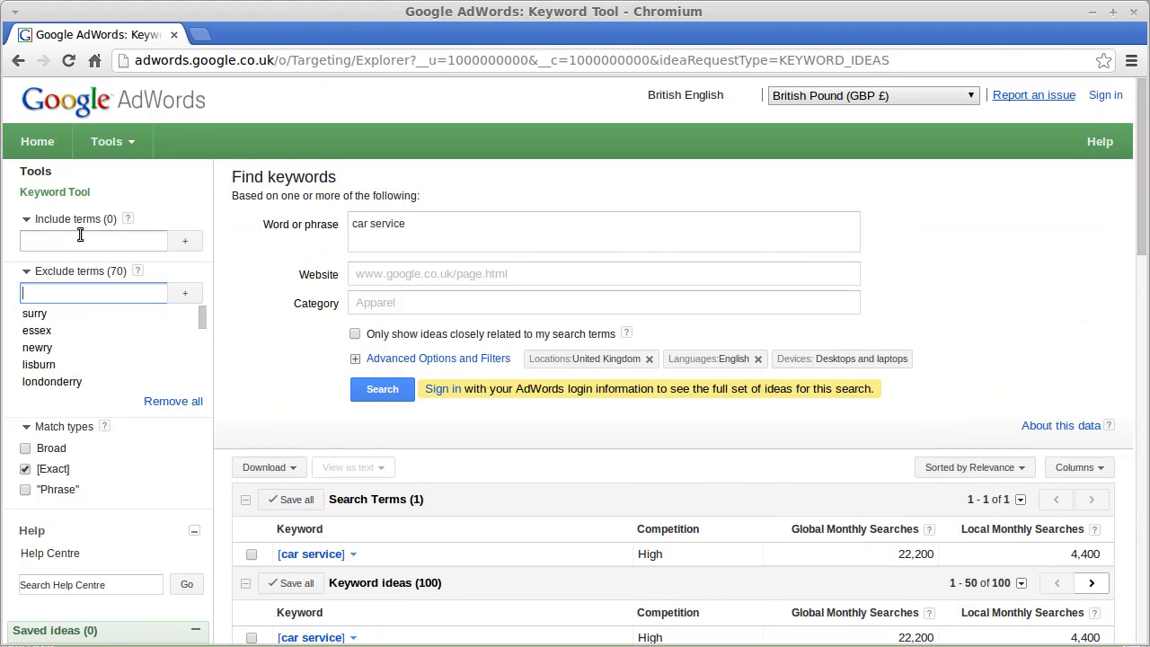
scroll(369, 476, "down", 3)
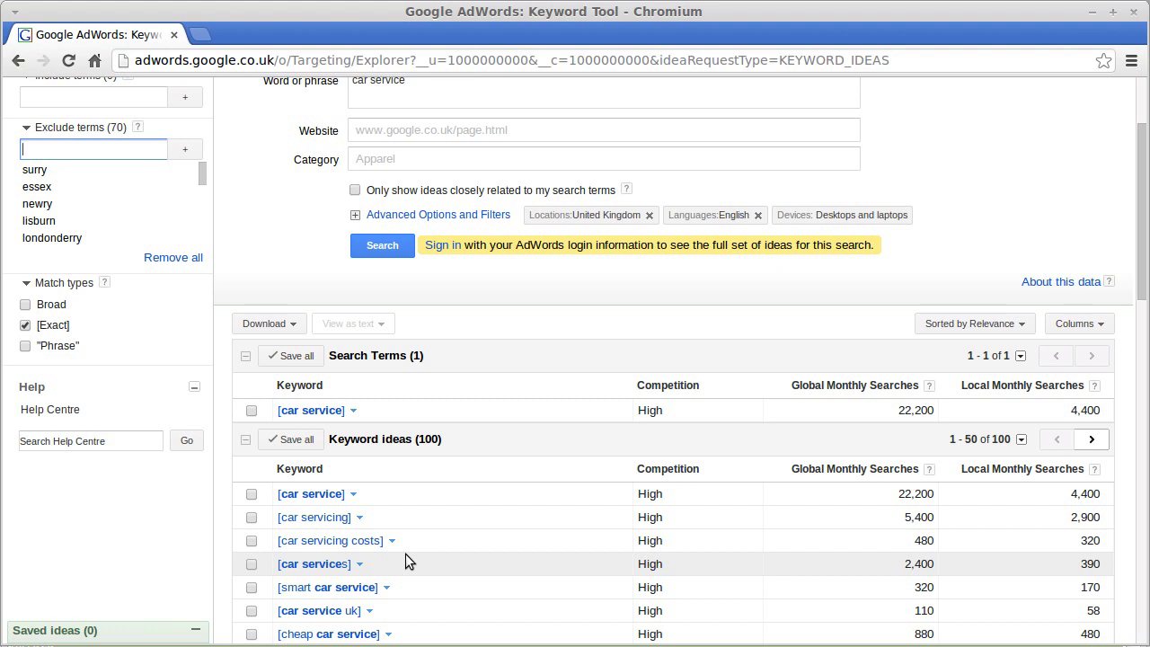
scroll(845, 532, "down", 3)
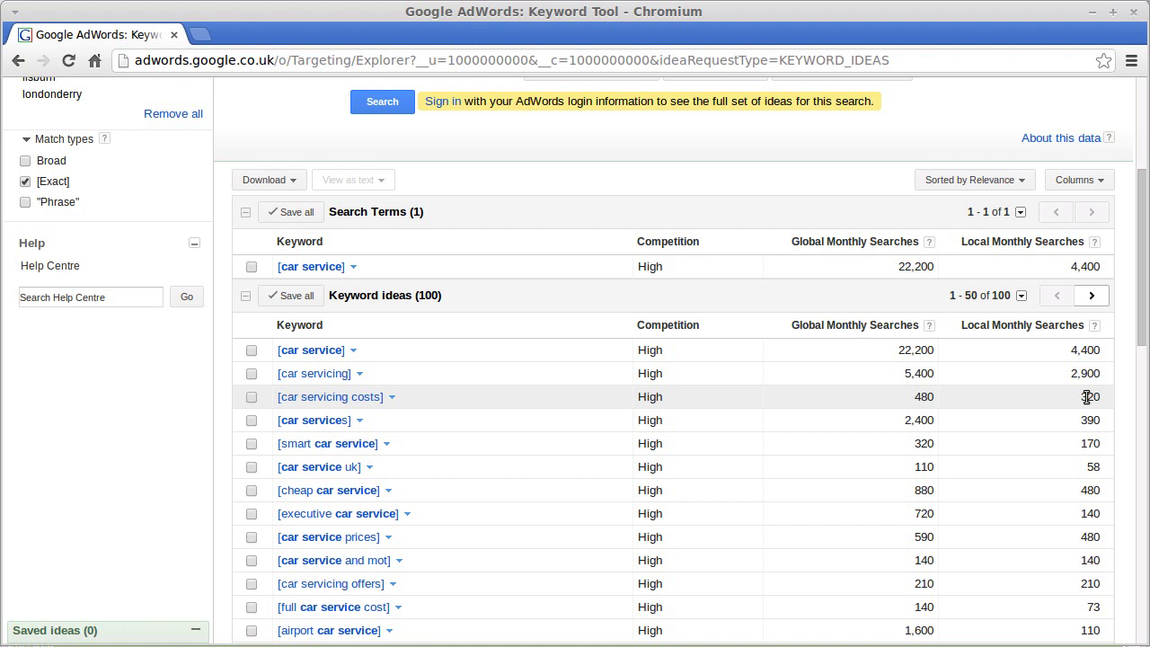
scroll(1082, 395, "down", 7)
scroll(1089, 406, "up", 10)
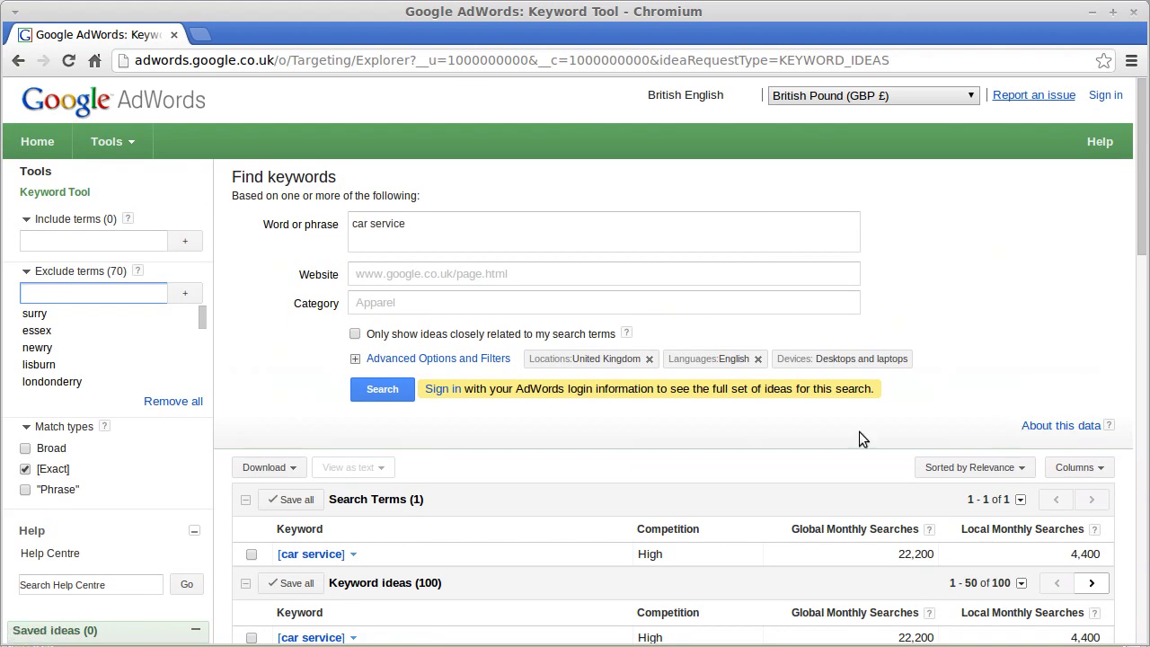
Step: Expand the advanced options and filter ideas to Local Monthly Searches >= 1000
left_click(355, 358)
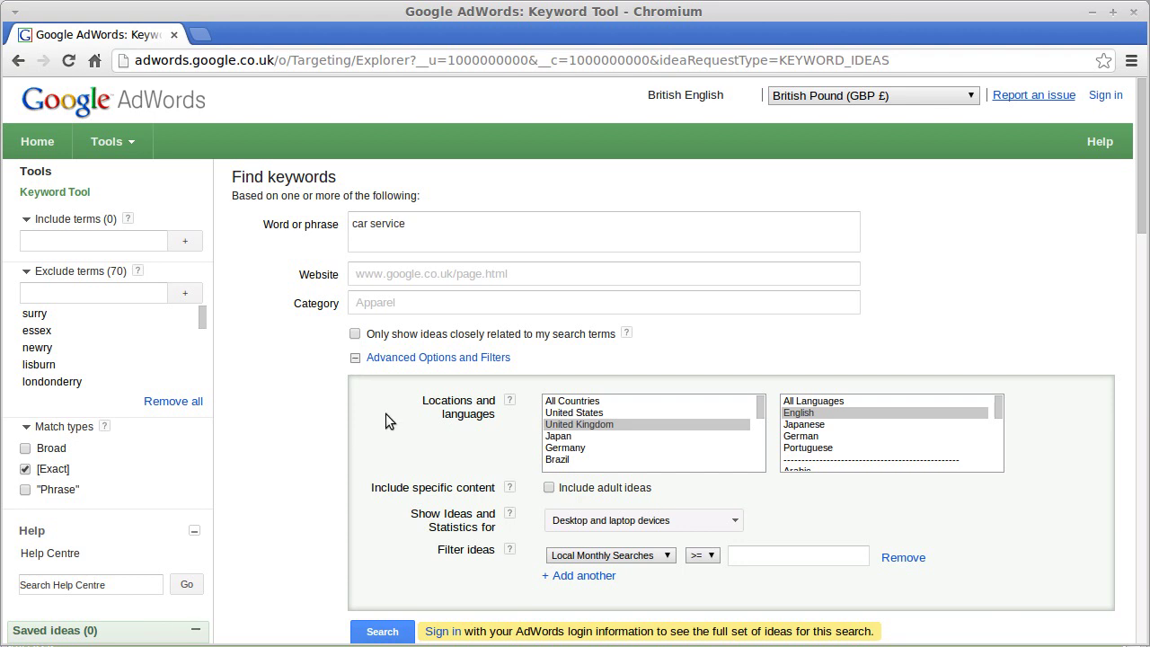
left_click(689, 557)
left_click(763, 555)
type("1000")
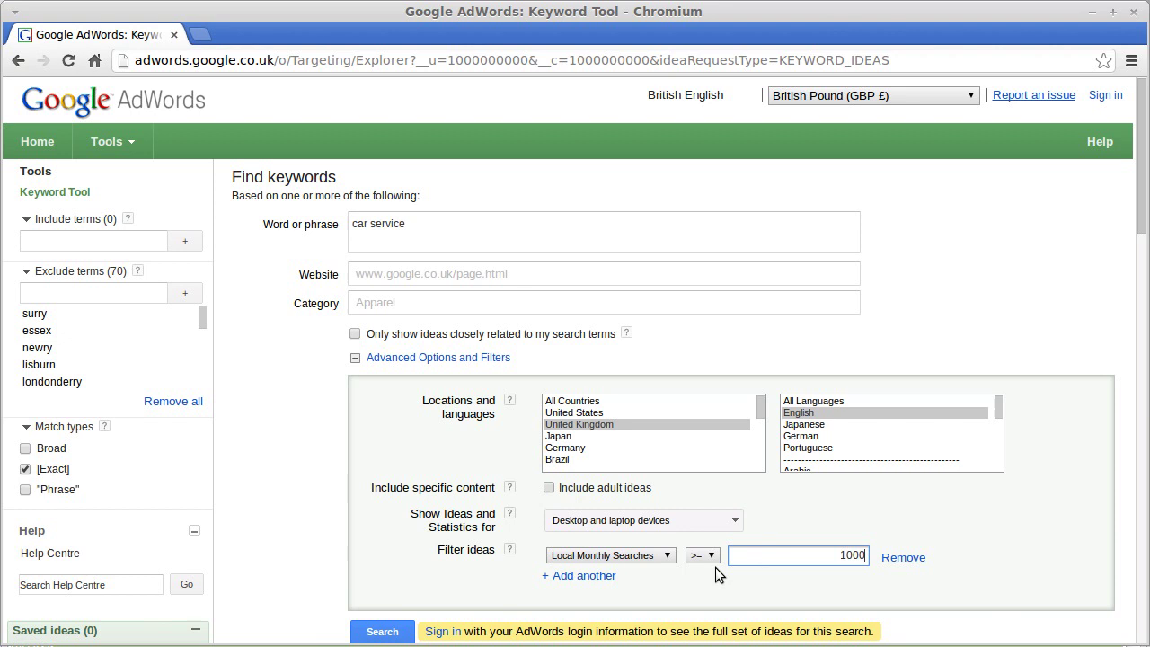
Step: Add a second filter of Local Monthly Searches <= 5000, run the search and look through the filtered keyword ideas
left_click(593, 576)
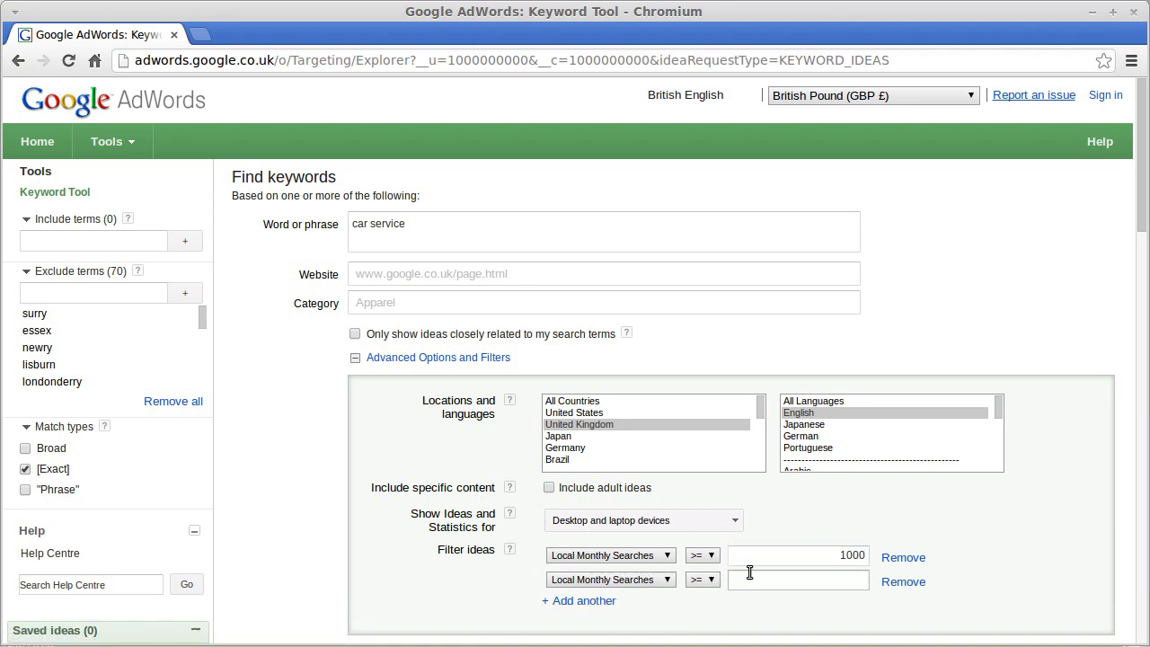
left_click(706, 580)
left_click(705, 606)
key("Tab")
type("5000")
scroll(379, 518, "down", 6)
left_click(375, 369)
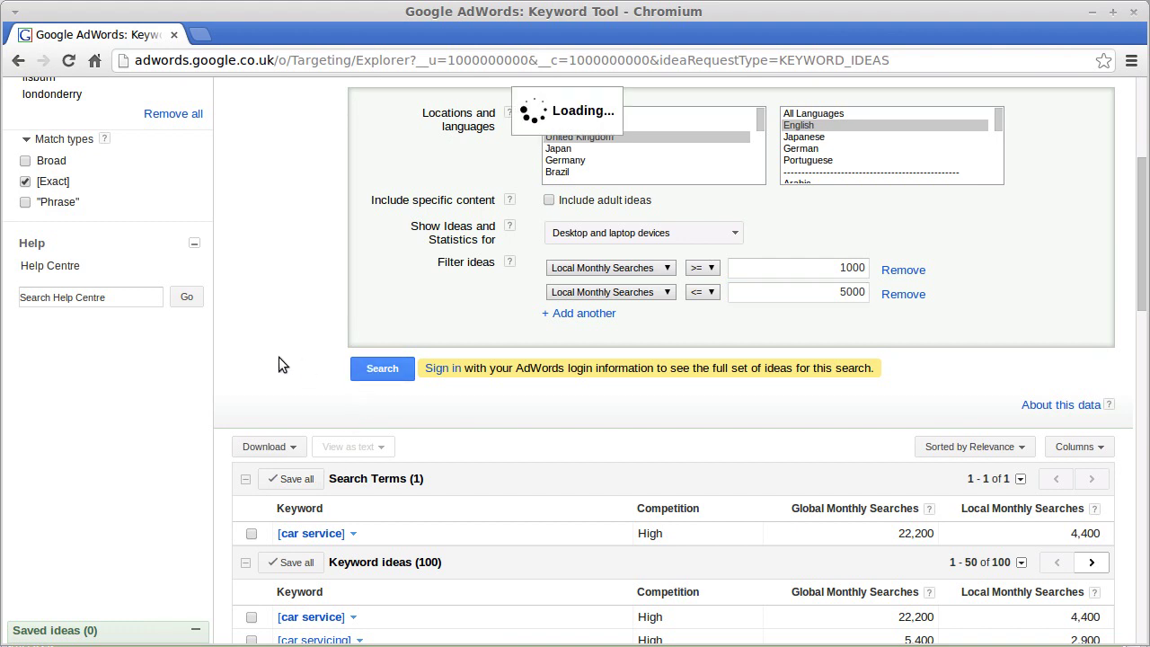
scroll(515, 386, "down", 6)
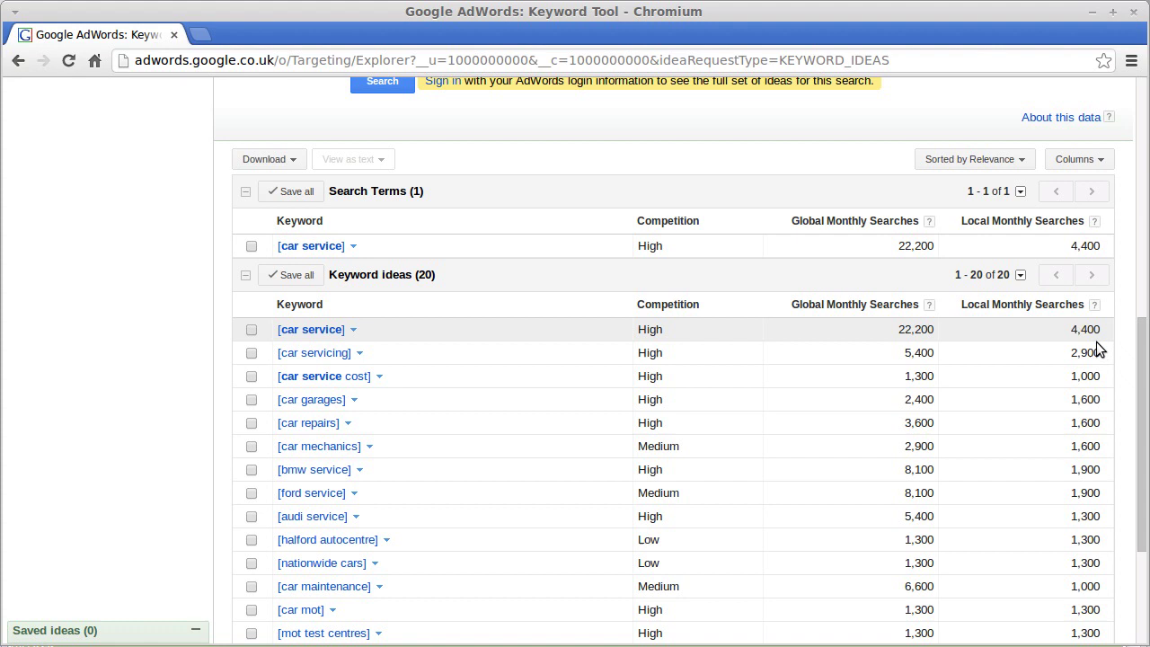
scroll(1101, 444, "down", 5)
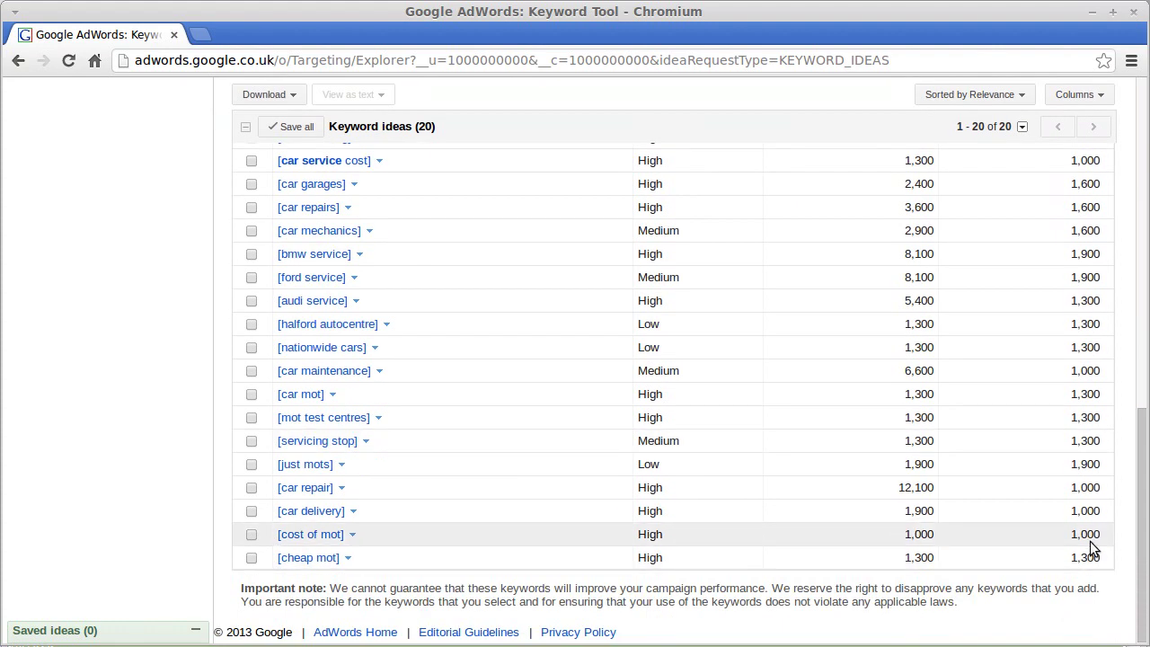
Step: Hide the Global Monthly Searches column from the results and check the competition value of the keyword ideas
scroll(1084, 548, "up", 5)
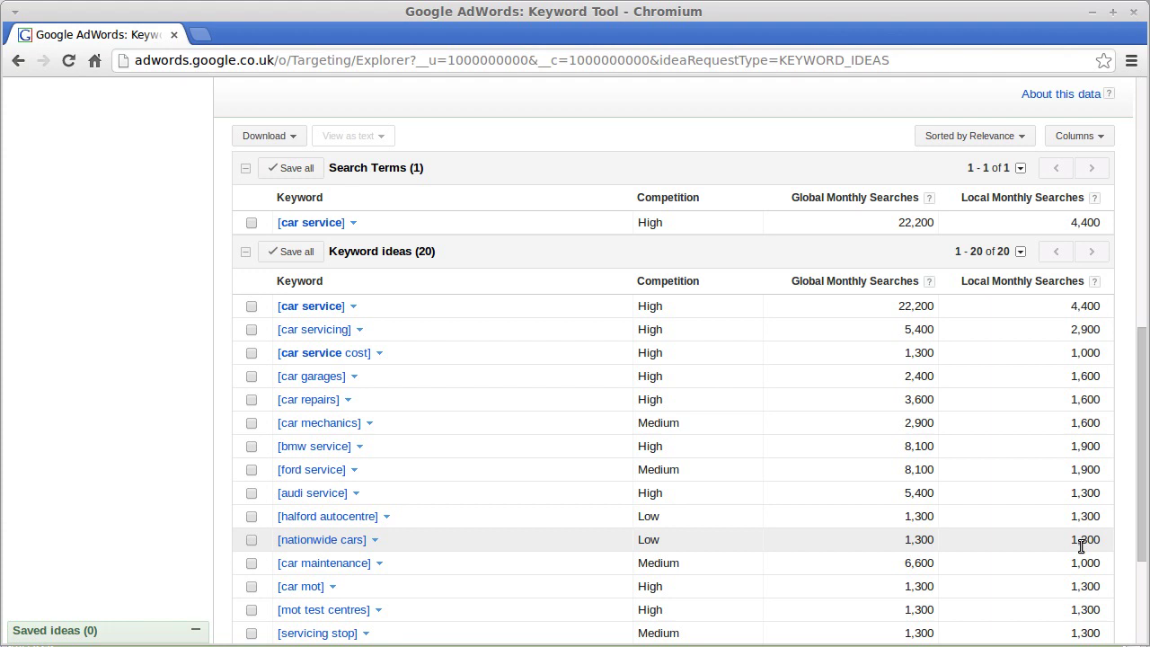
scroll(1080, 545, "up", 3)
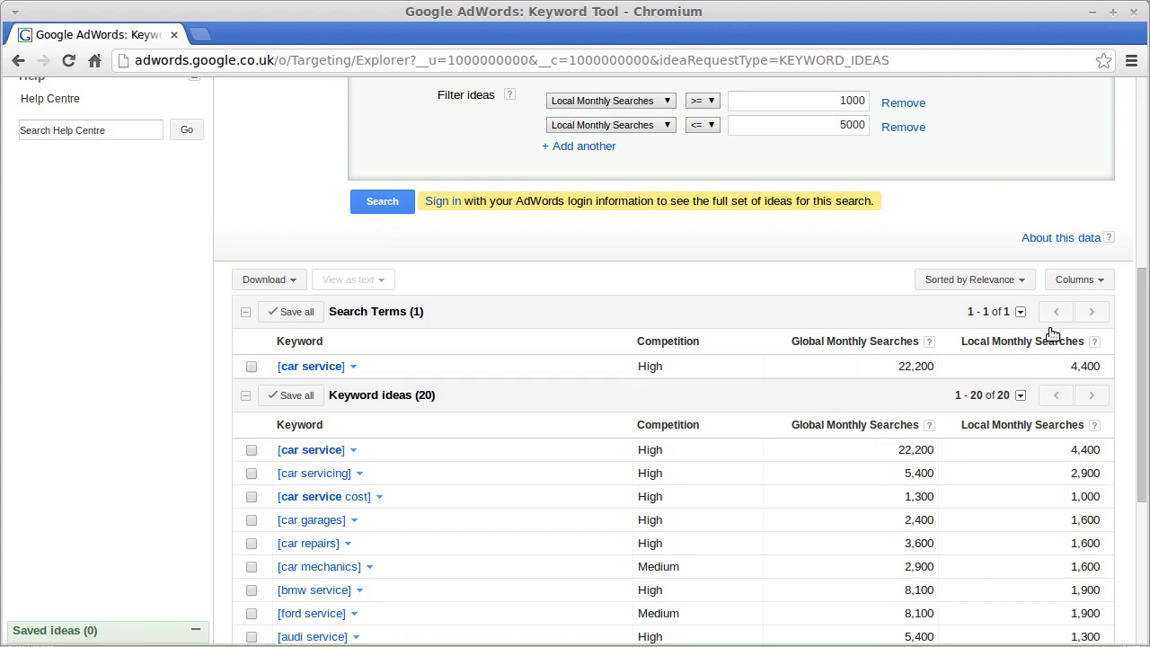
left_click(1066, 282)
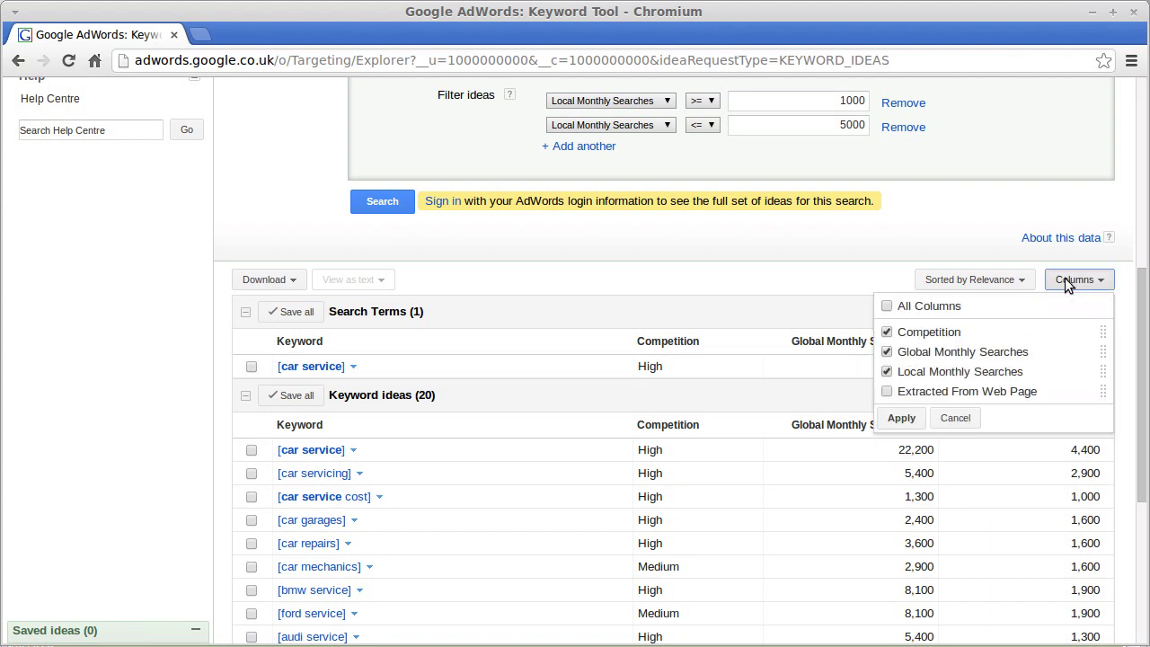
left_click(915, 359)
left_click(902, 419)
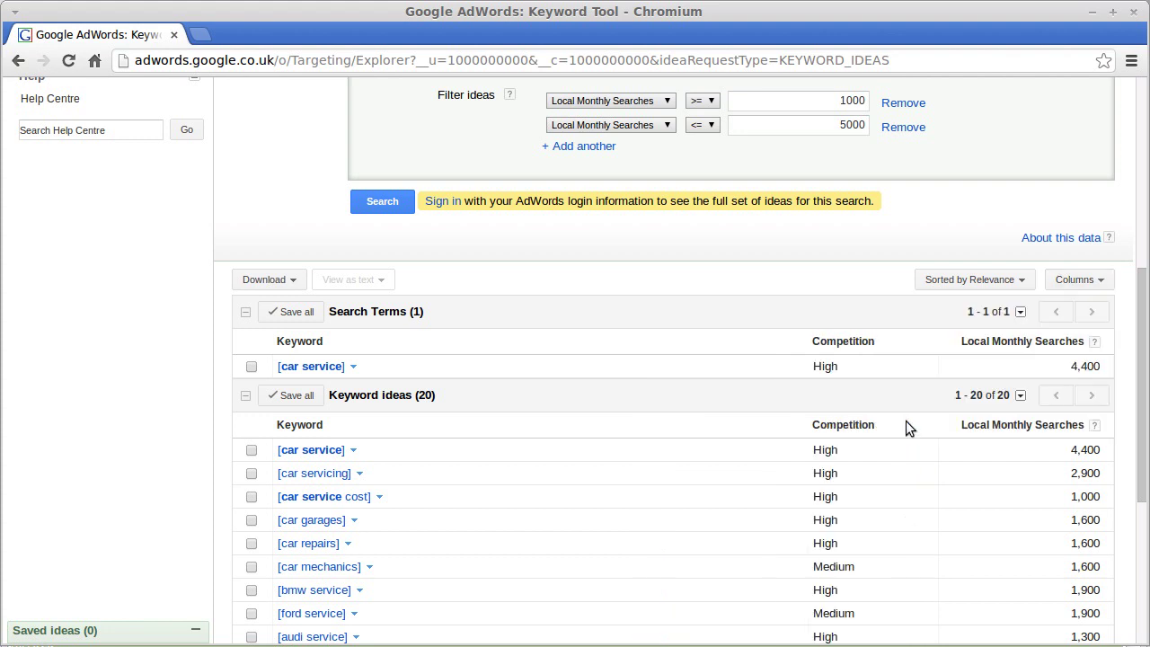
mouse_move(836, 538)
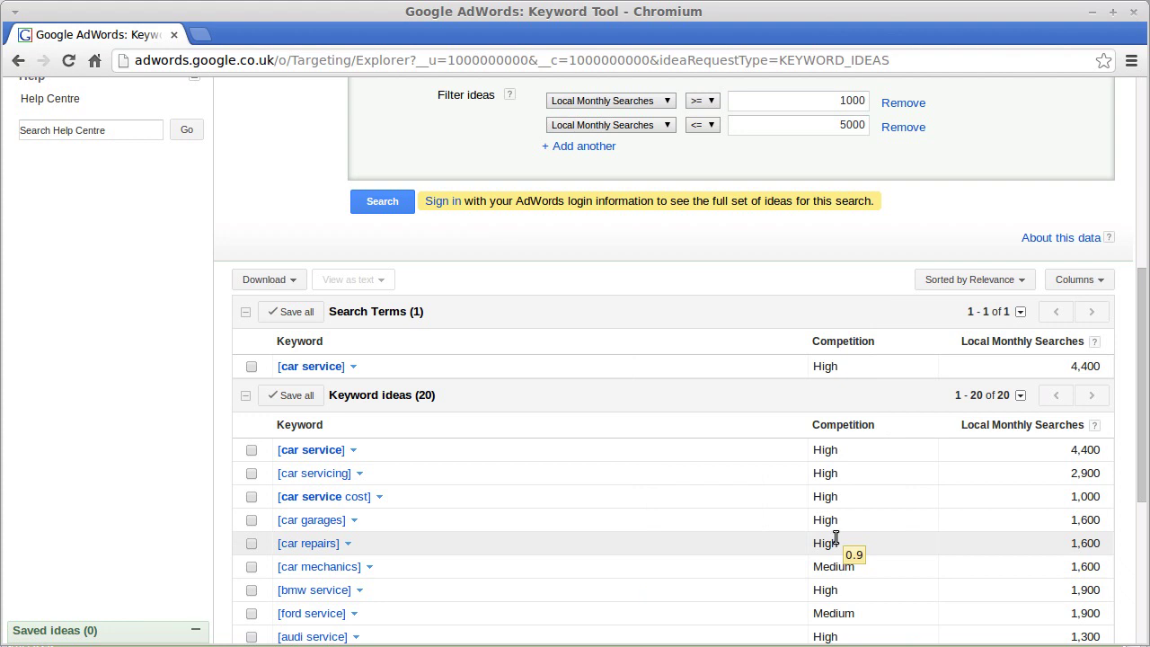
scroll(805, 516, "up", 4)
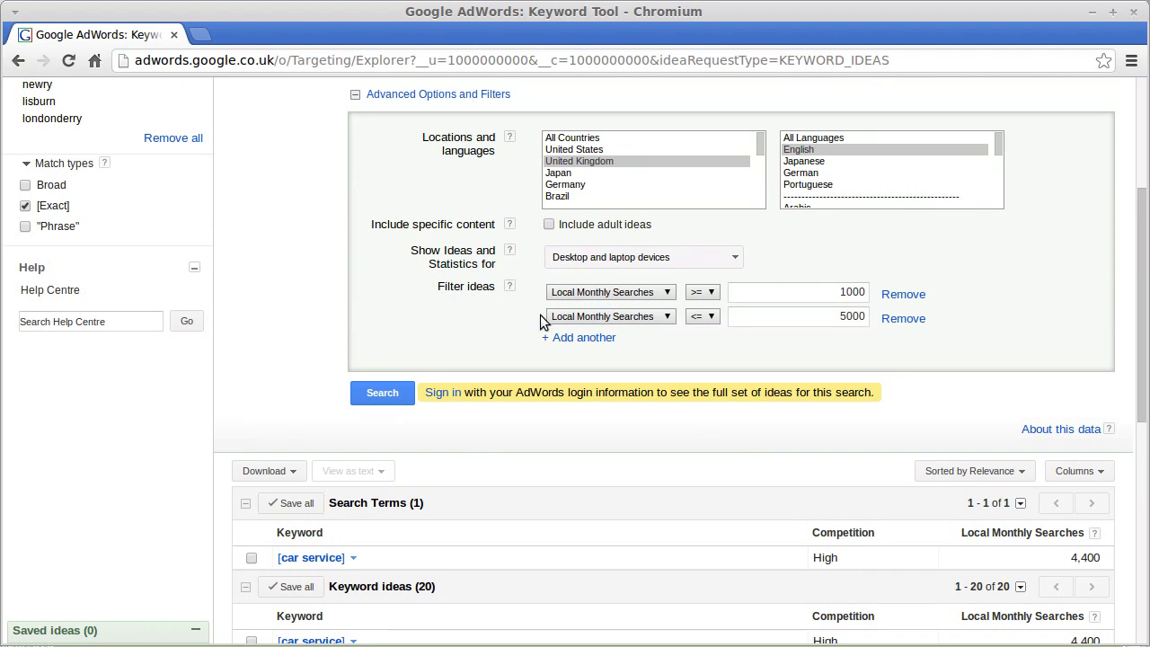
left_click(569, 257)
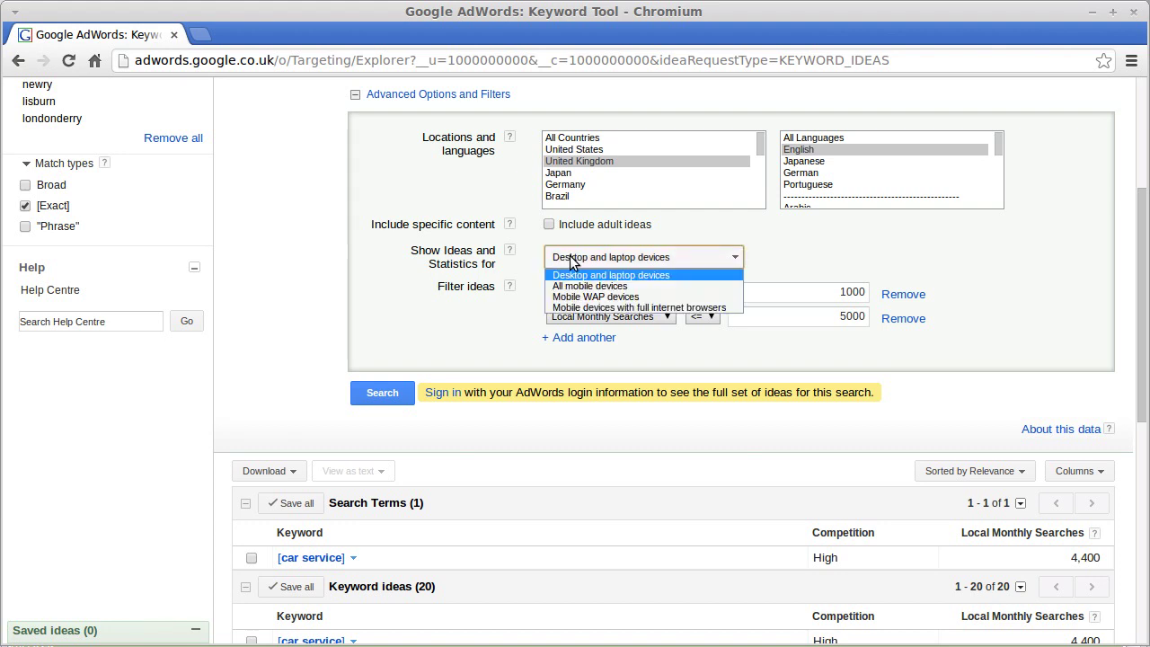
scroll(343, 334, "up", 2)
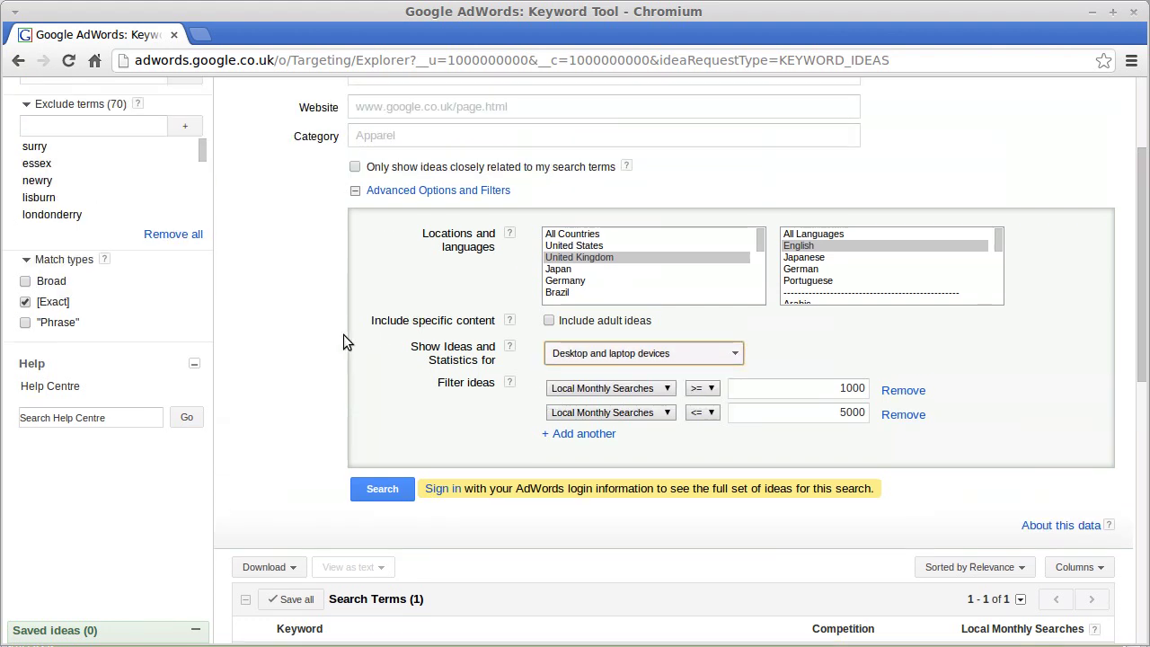
left_click(357, 192)
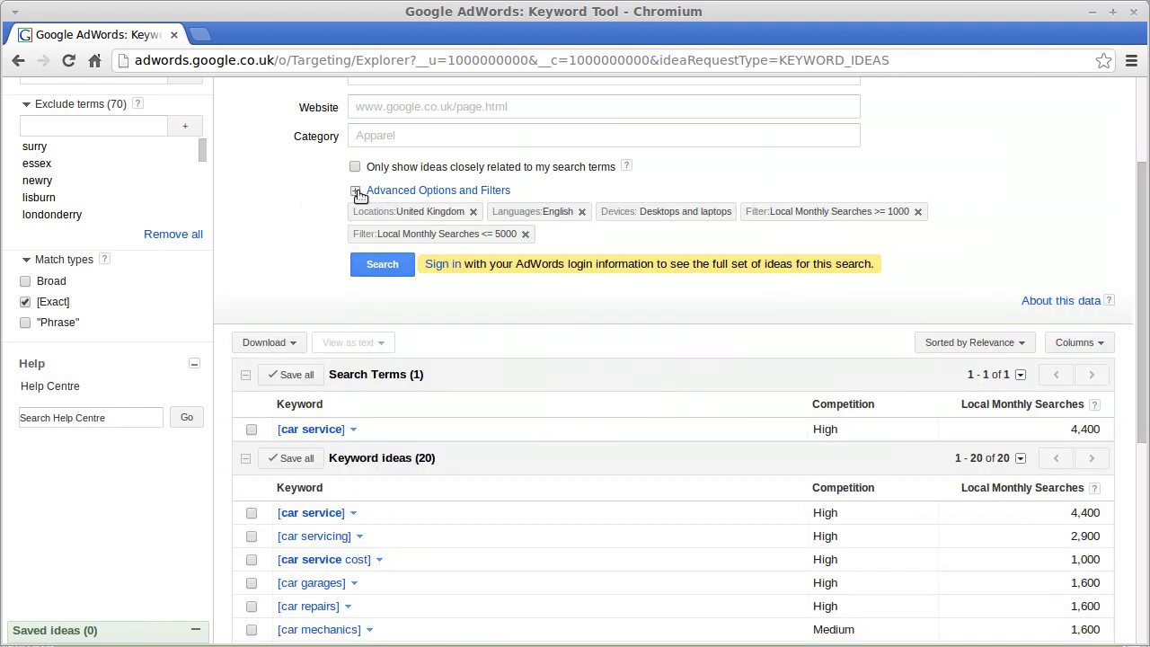
left_click(356, 191)
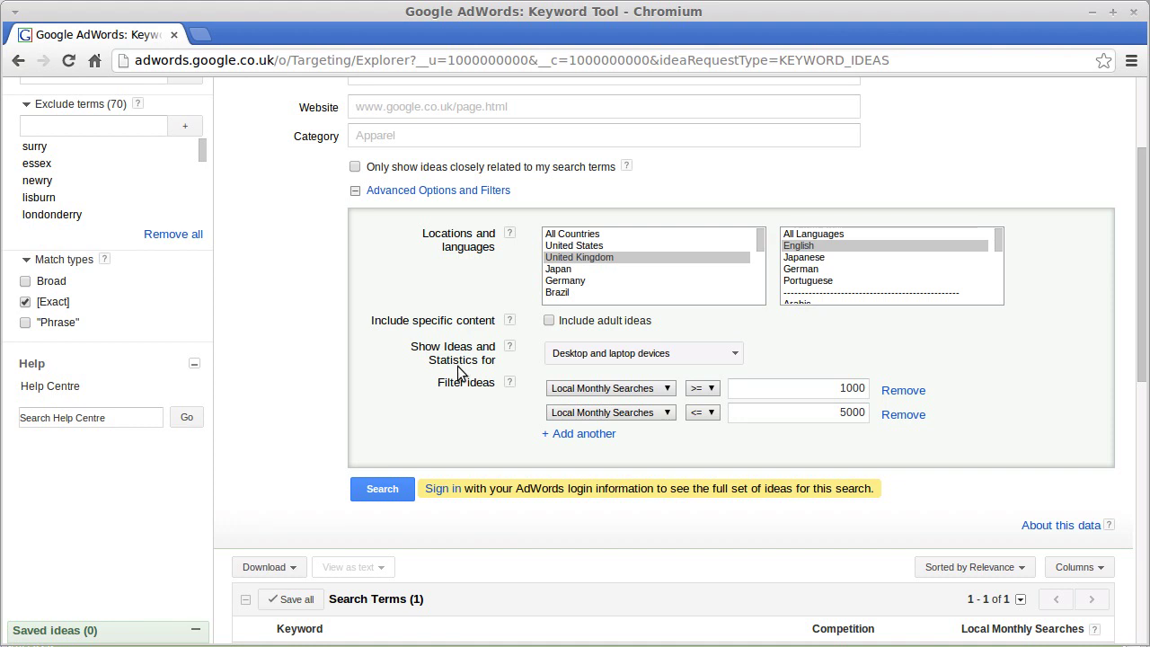
Step: Show ideas and statistics for mobile devices with full internet browsers, run the search and review the resulting keyword ideas
left_click(573, 355)
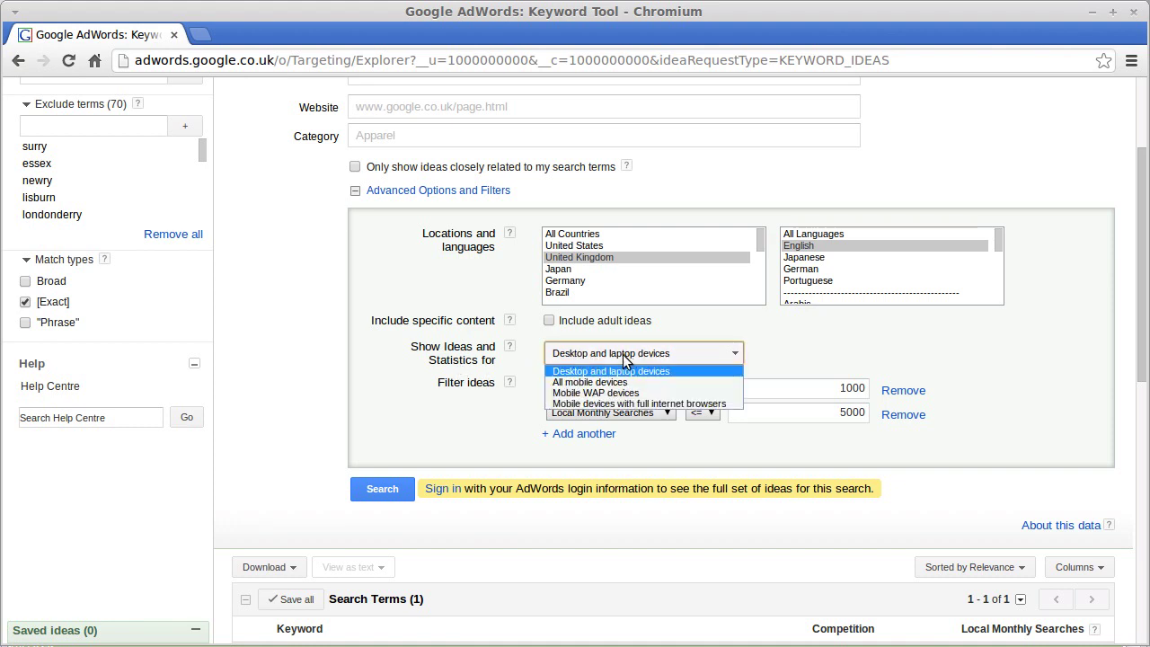
left_click(596, 404)
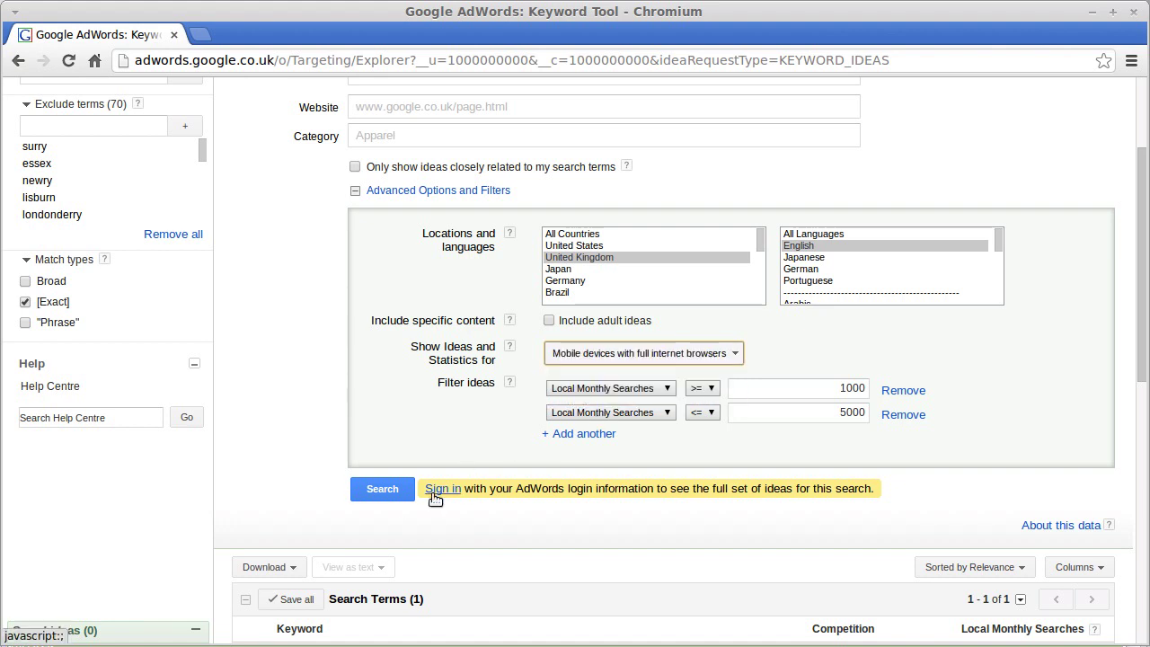
left_click(393, 488)
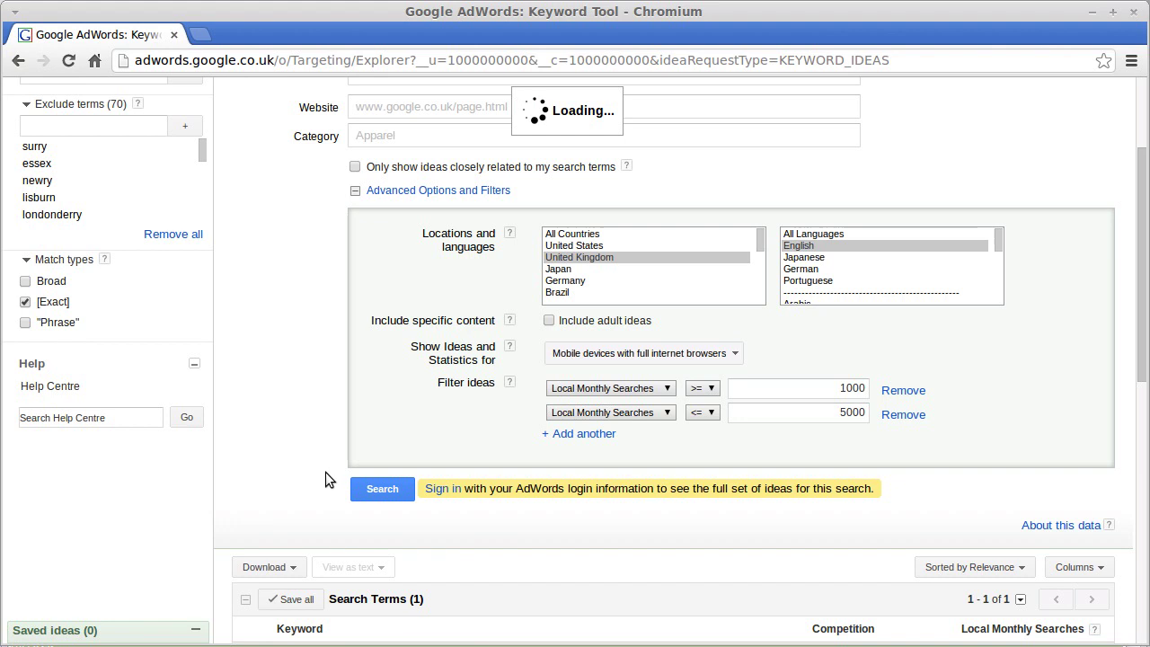
scroll(325, 472, "down", 4)
scroll(325, 471, "down", 1)
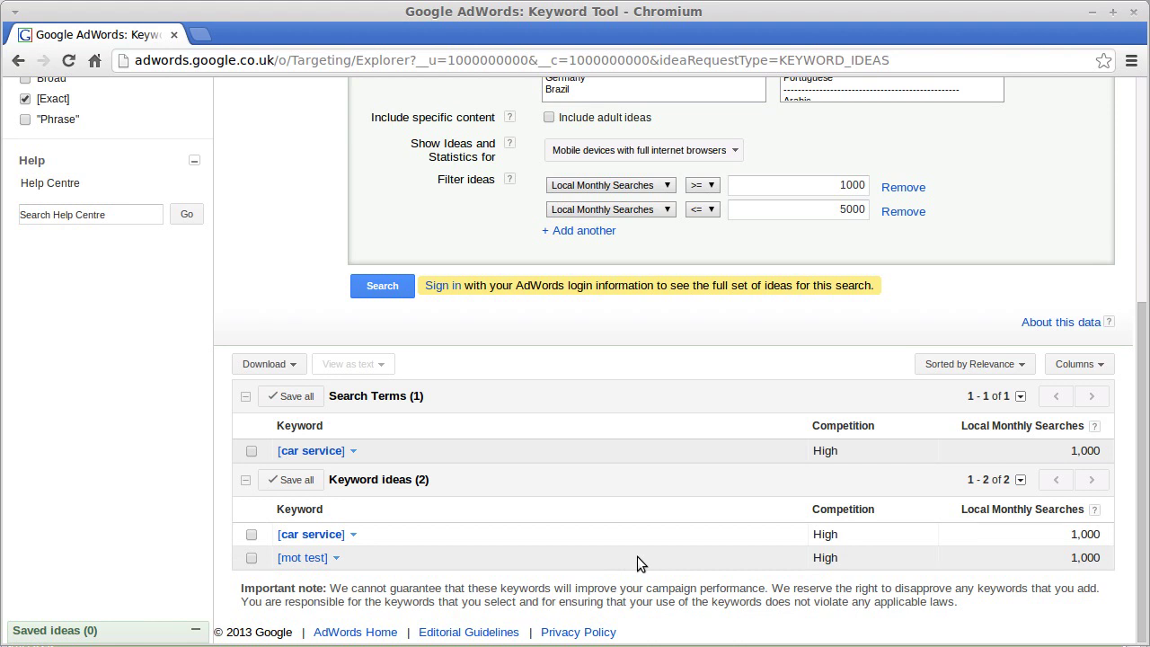
Step: Collapse the advanced options and clear "car service" from the word or phrase criteria
scroll(636, 563, "up", 5)
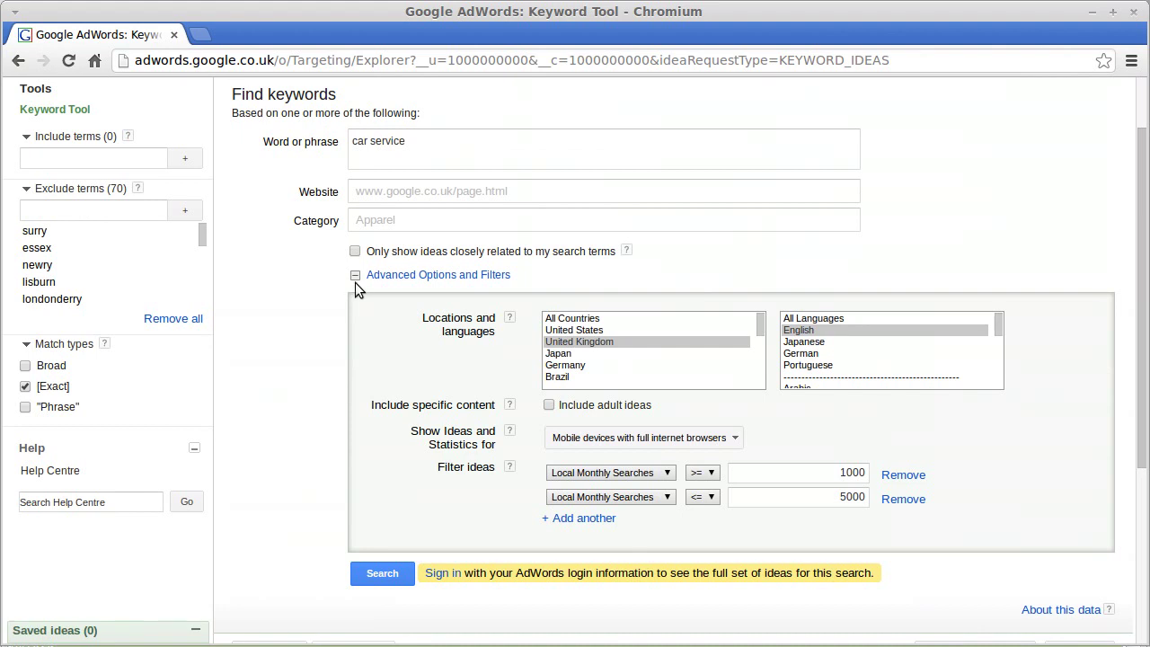
left_click(355, 275)
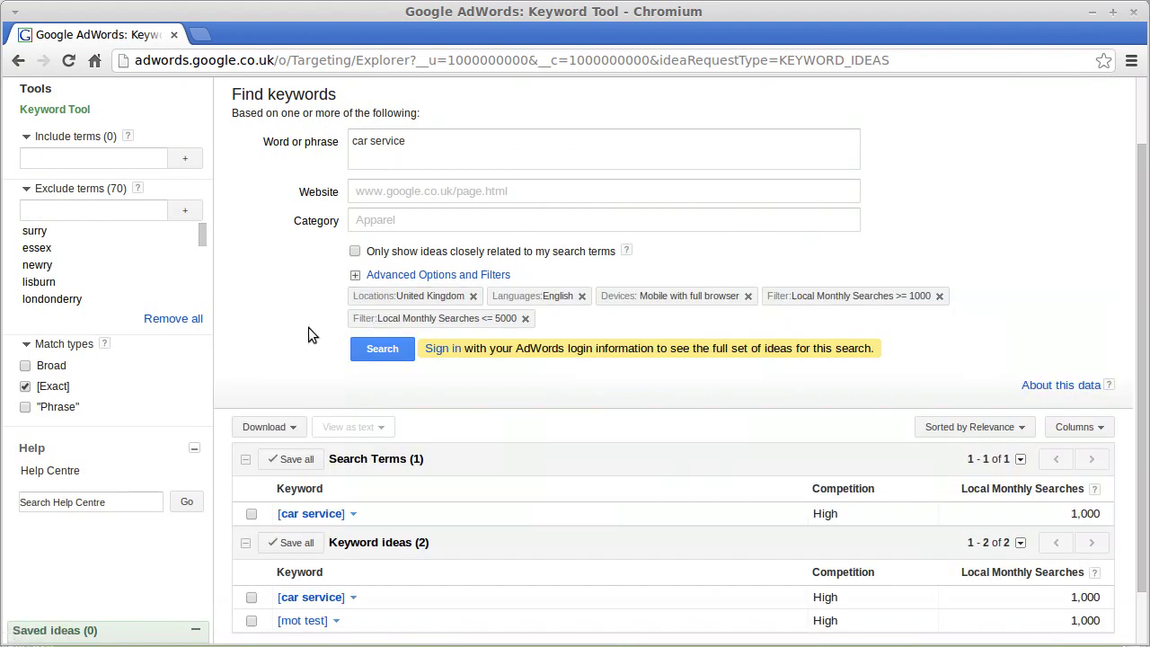
scroll(308, 334, "up", 2)
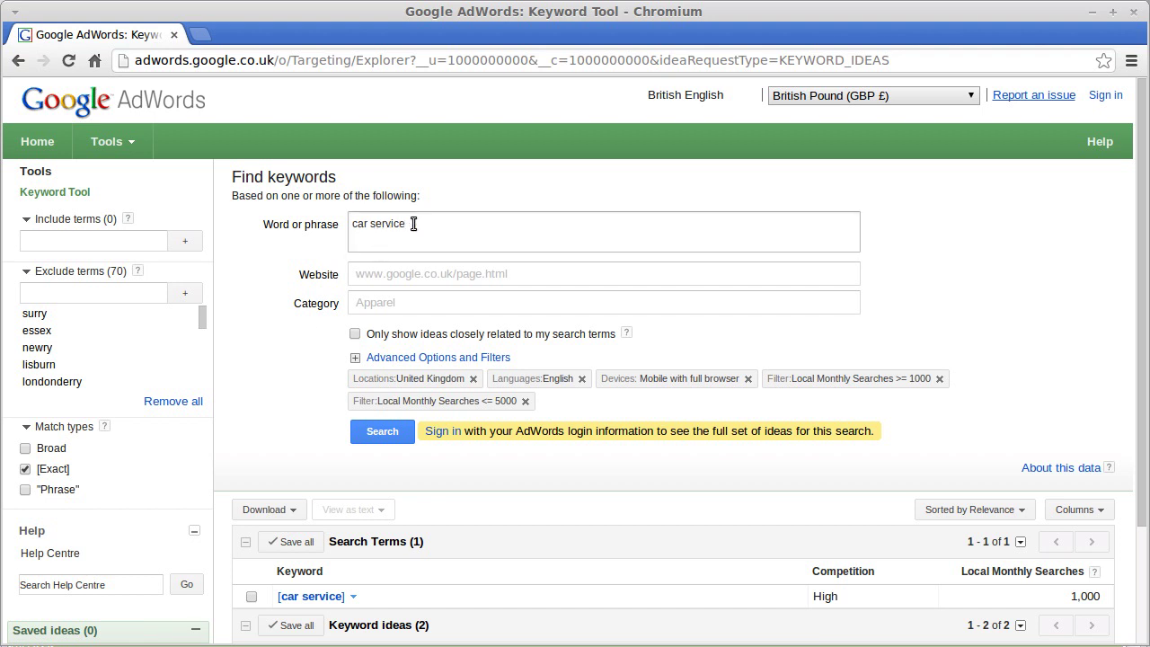
left_click_drag(413, 223, 260, 217)
key("BackSpace")
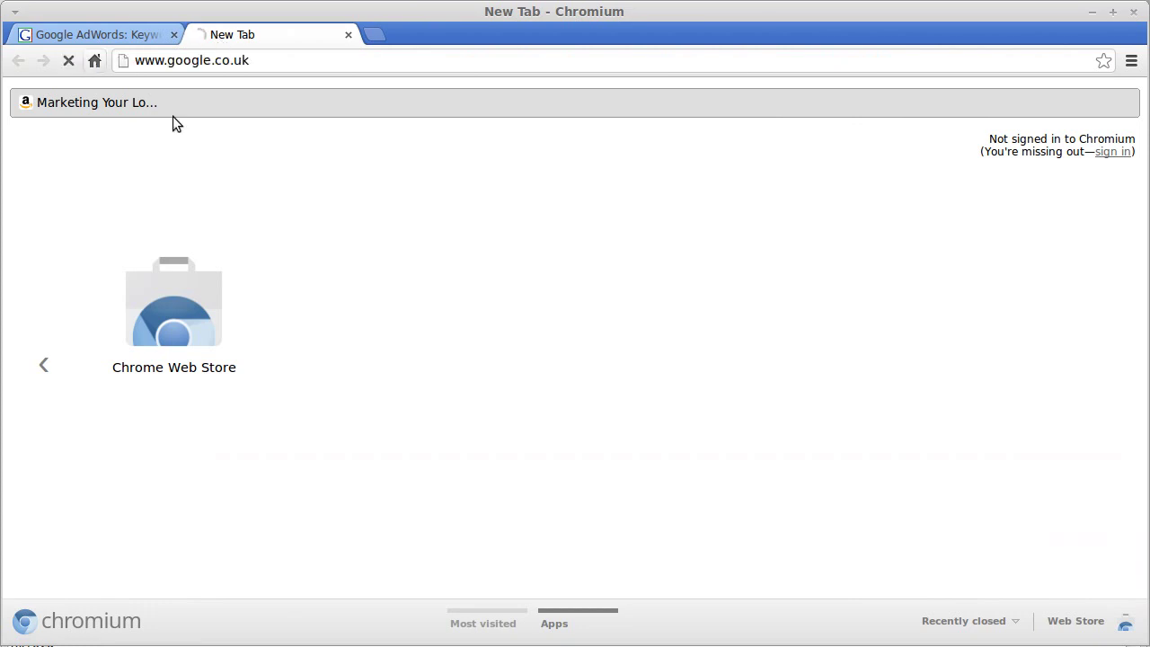
Step: Search Google for "seo moz" in a new browser tab and open the SEOmoz homepage
type("se")
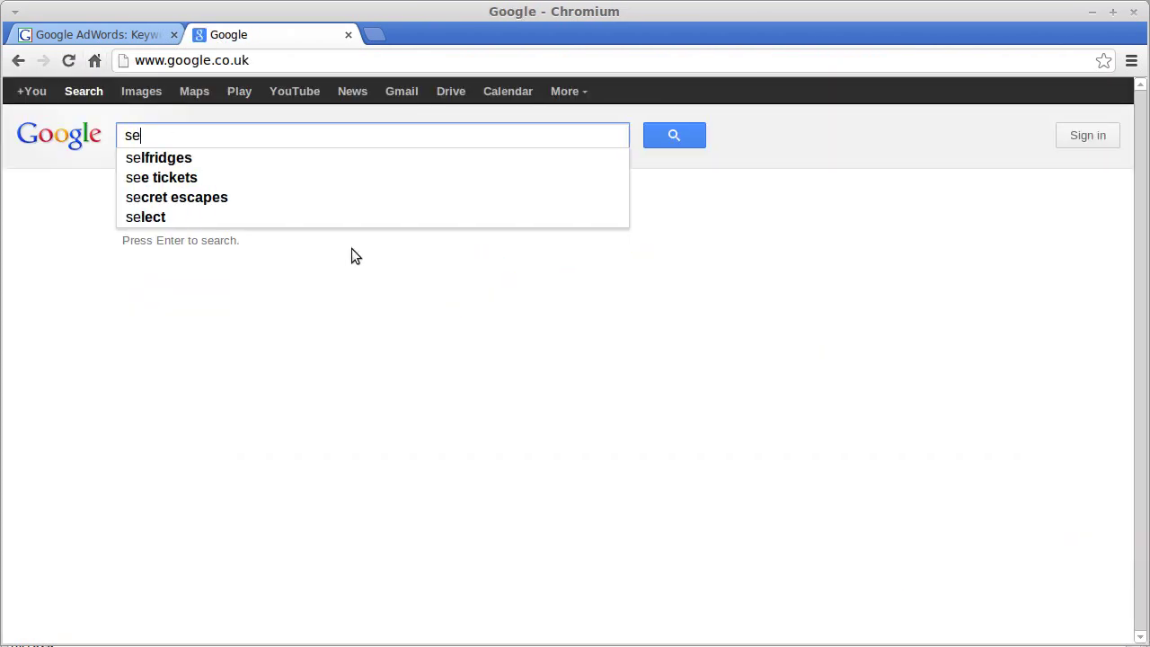
type("o moz")
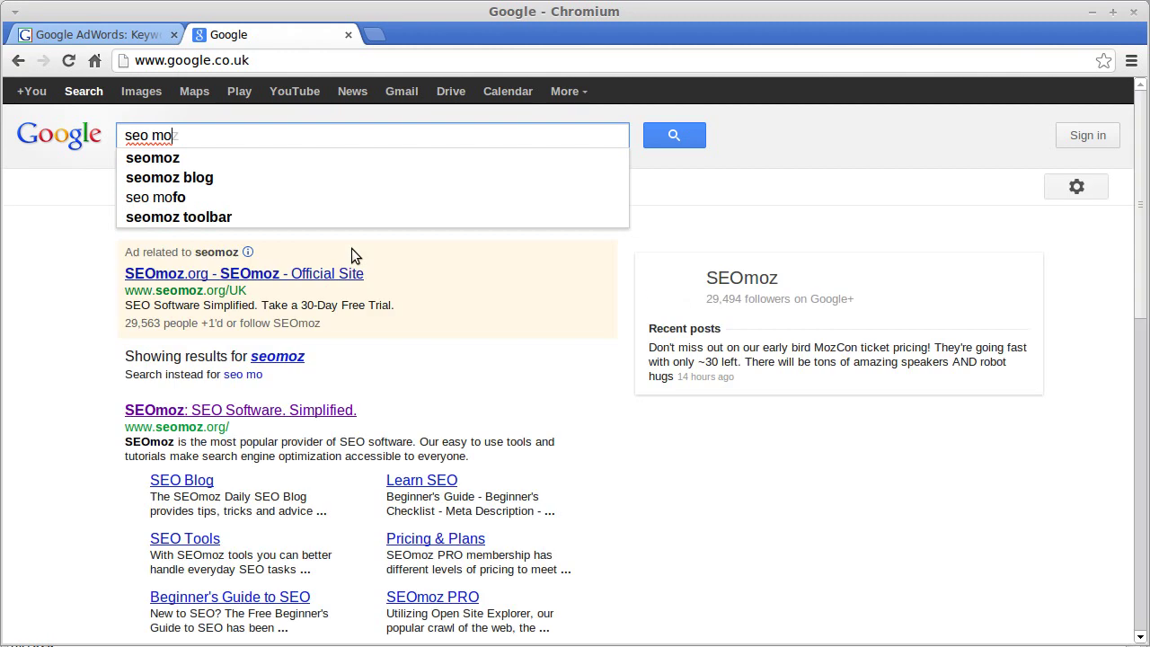
left_click(212, 413)
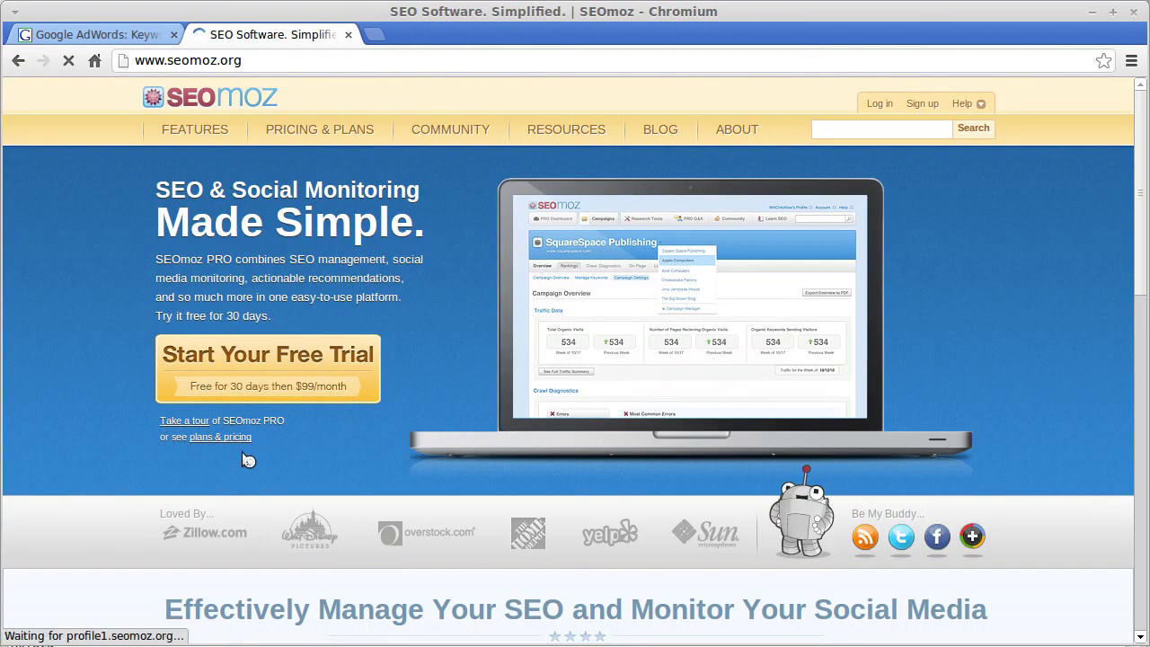
Step: Copy the SEOmoz homepage address into the Keyword Tool's website criterion and search for keyword ideas
left_click(201, 61)
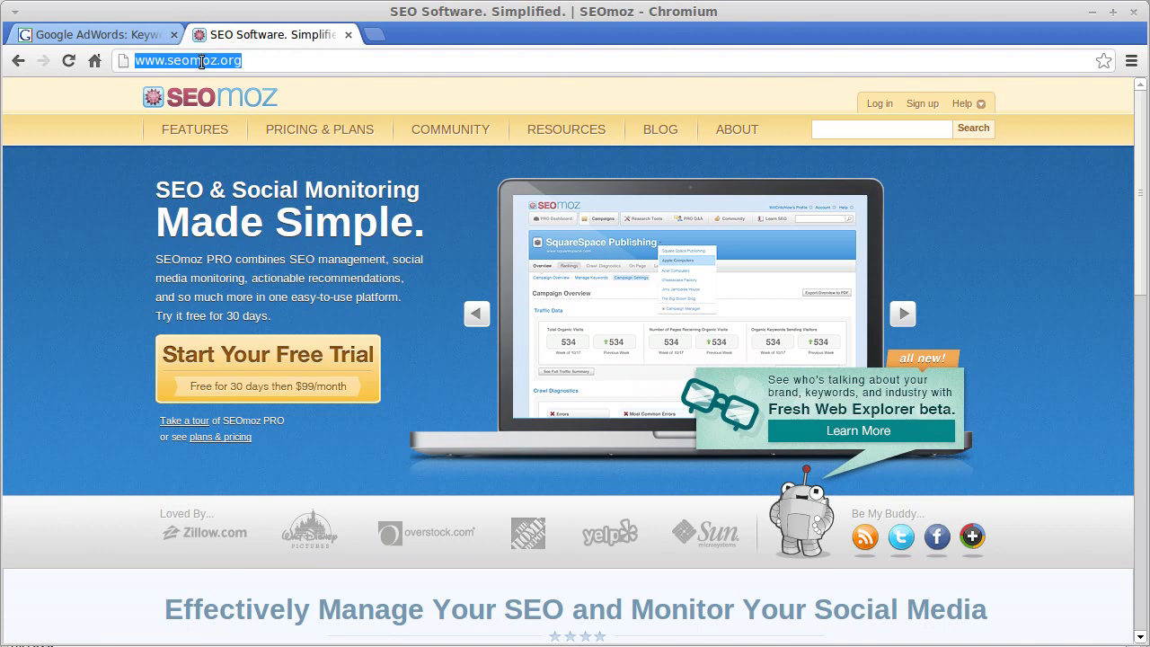
right_click(201, 61)
left_click(236, 92)
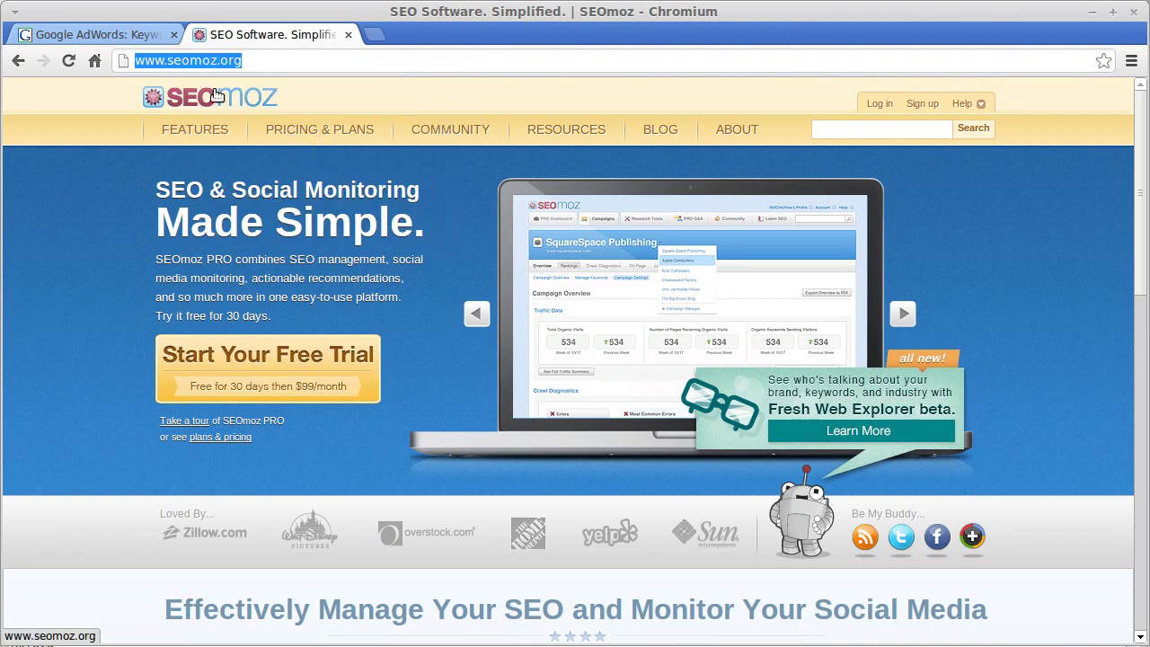
left_click(148, 36)
left_click(400, 273)
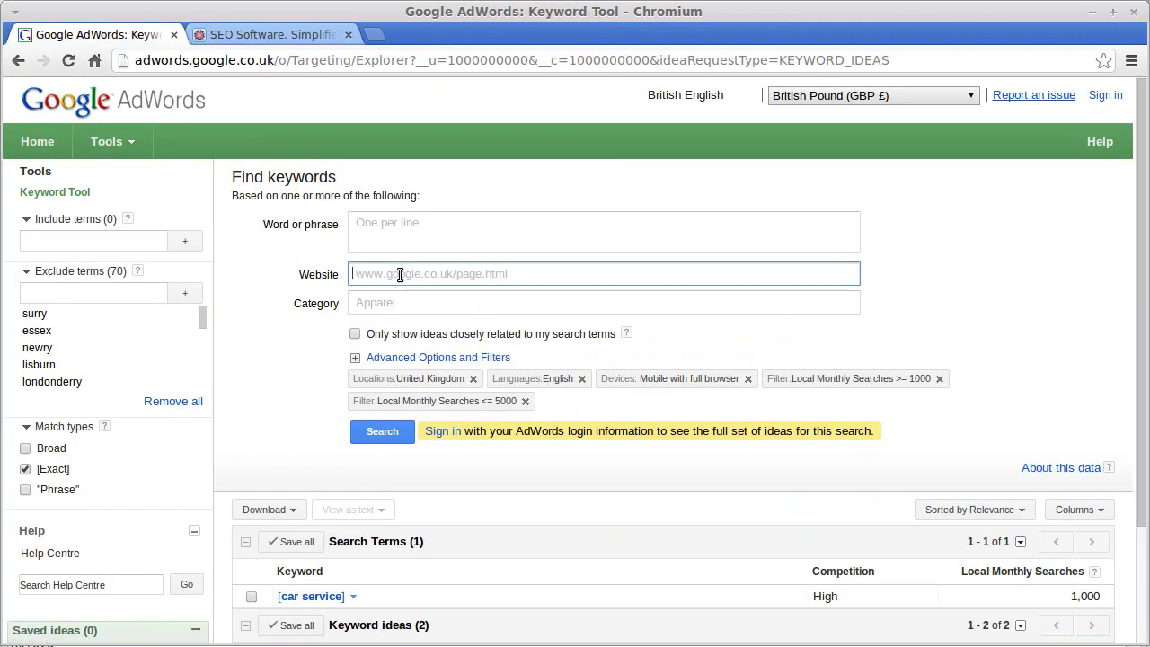
key("ctrl+v")
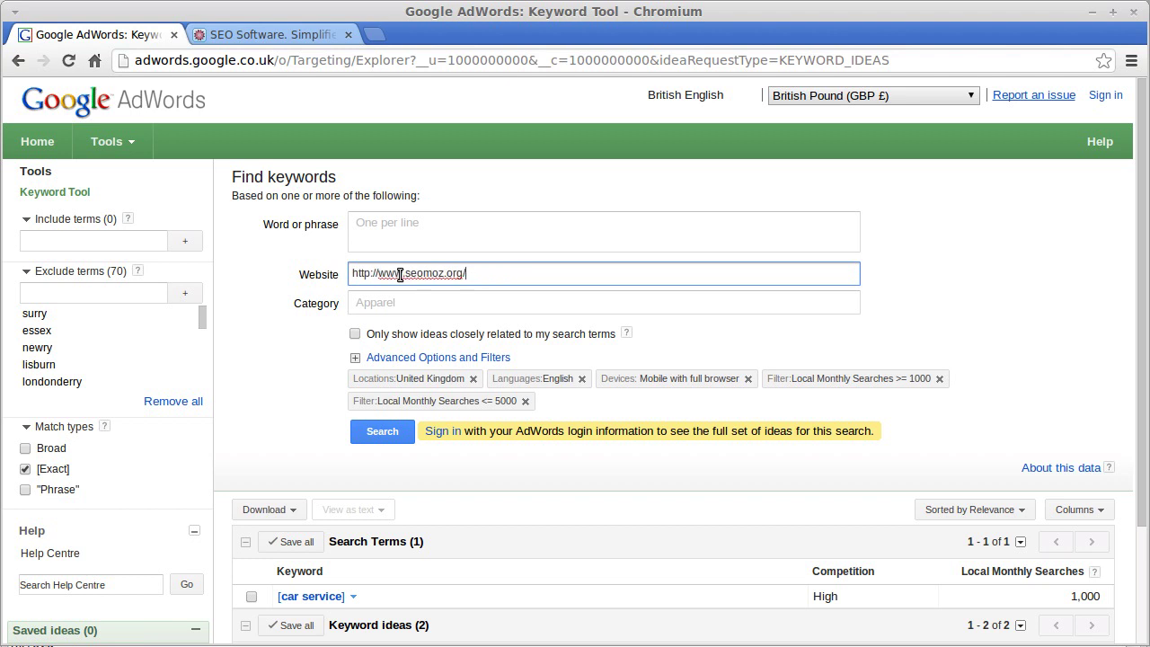
left_click(385, 434)
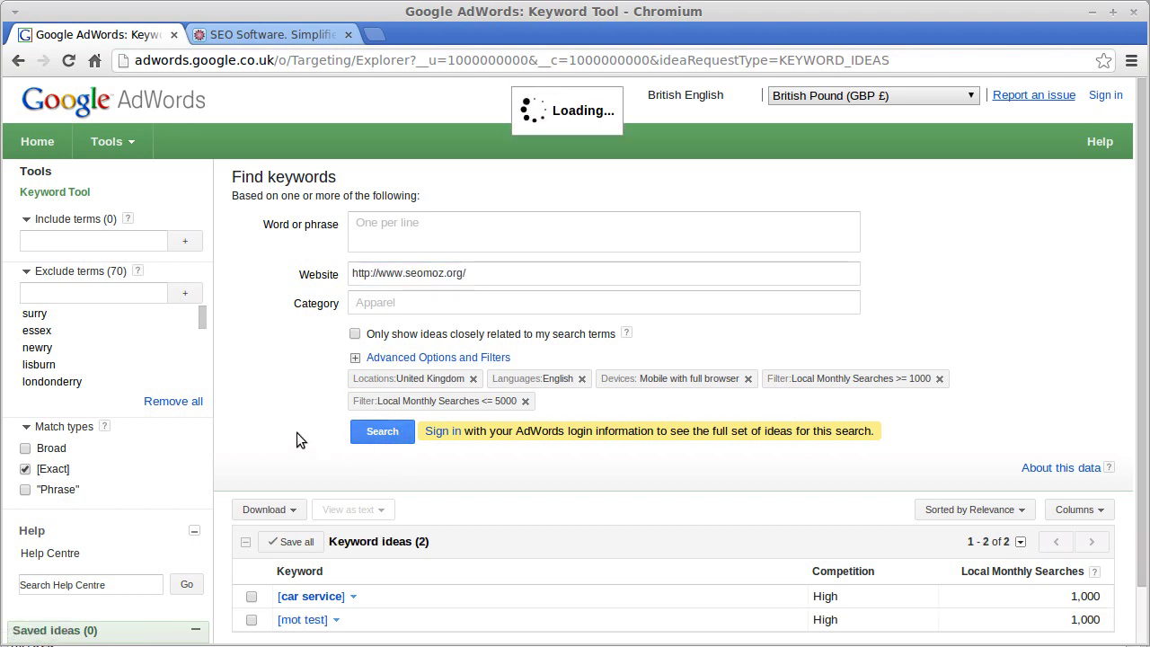
scroll(297, 432, "down", 1)
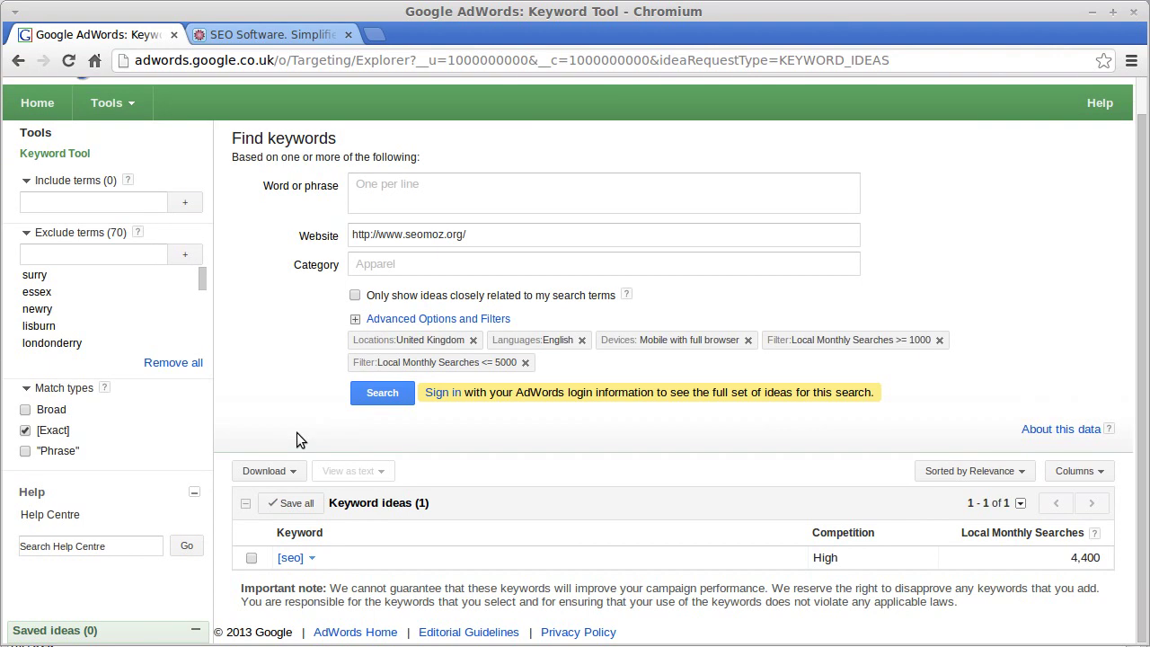
Step: Switch the ideas and statistics to desktop and laptop devices, rerun the search and look through the website's keyword ideas
left_click(355, 320)
left_click(604, 485)
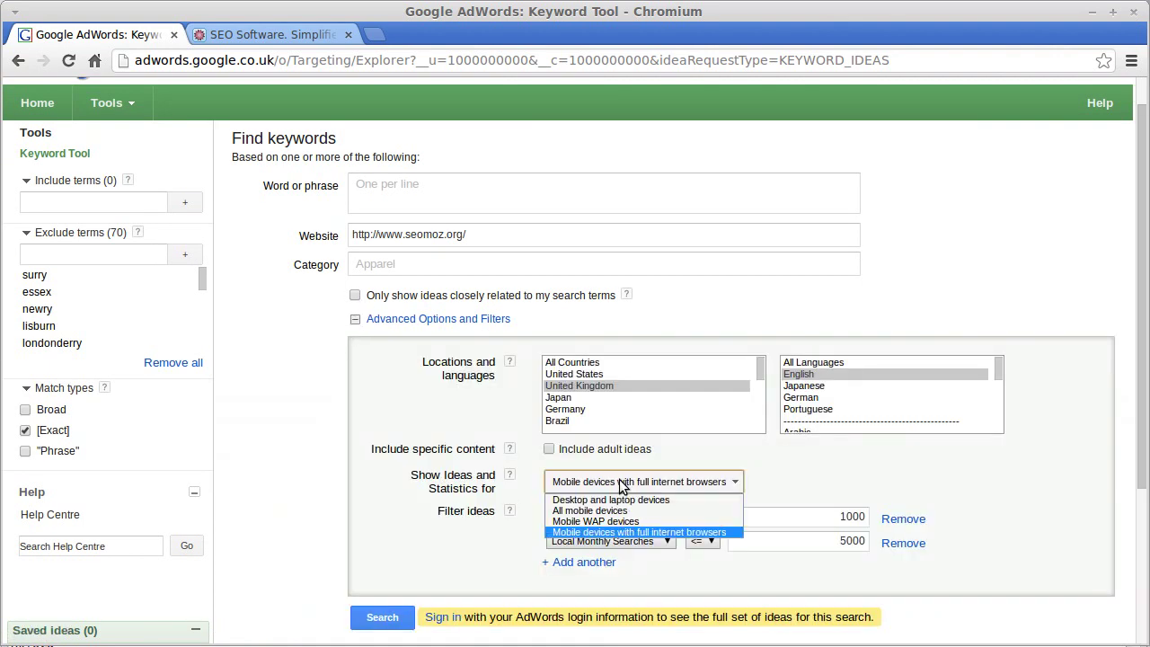
left_click(609, 500)
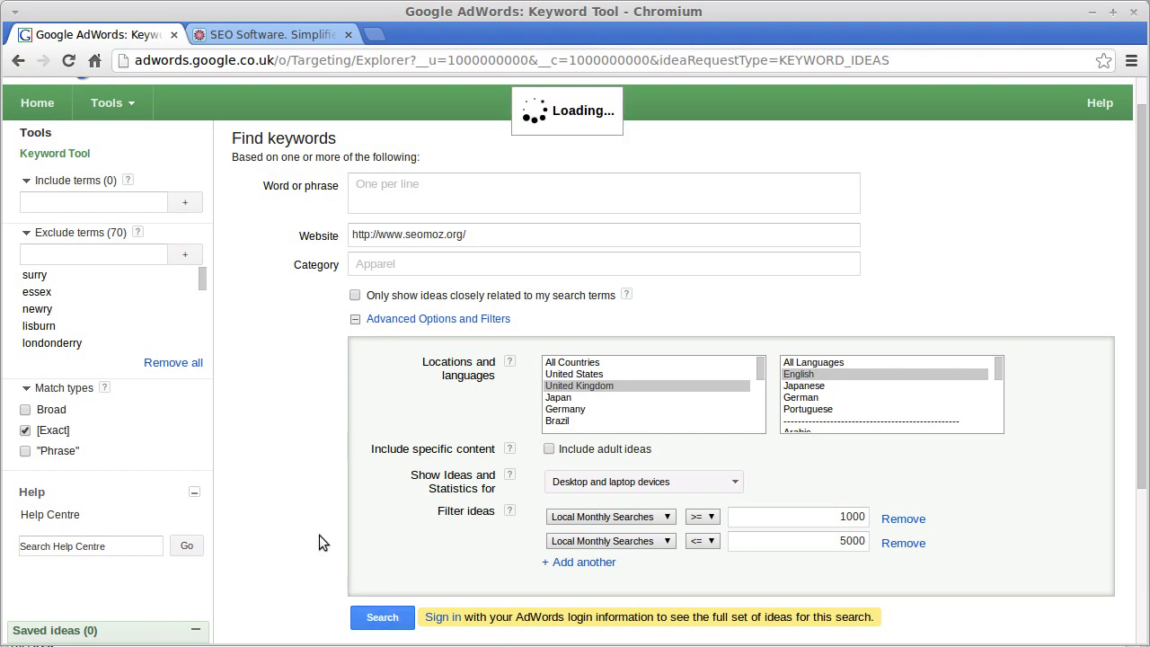
left_click(355, 321)
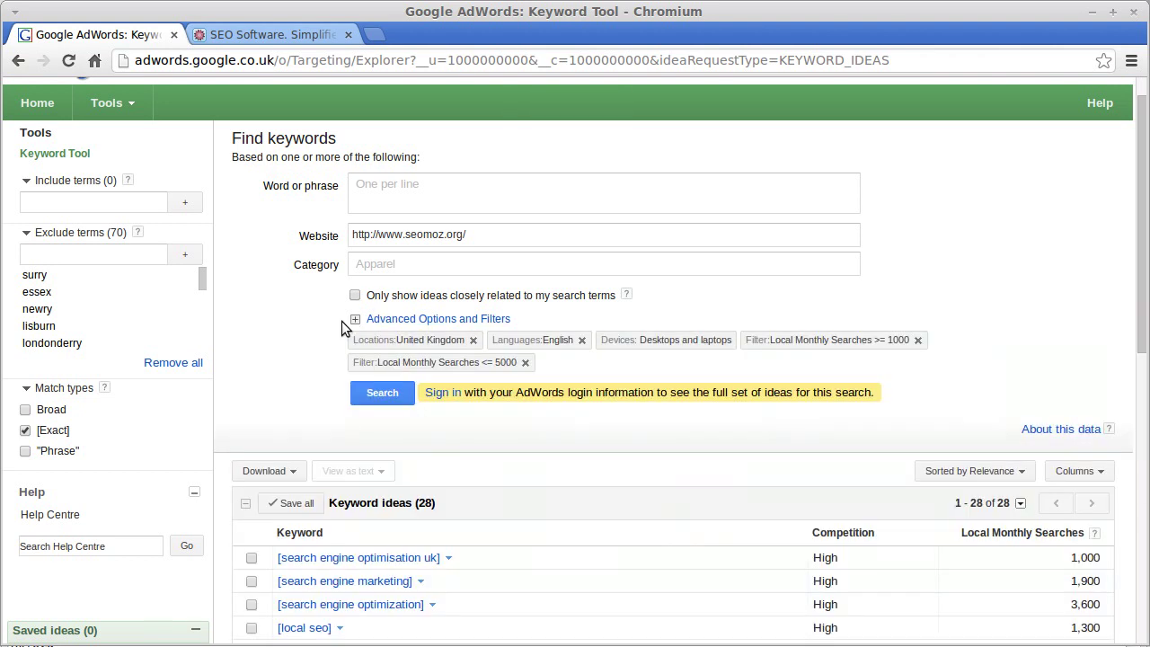
scroll(391, 389, "down", 5)
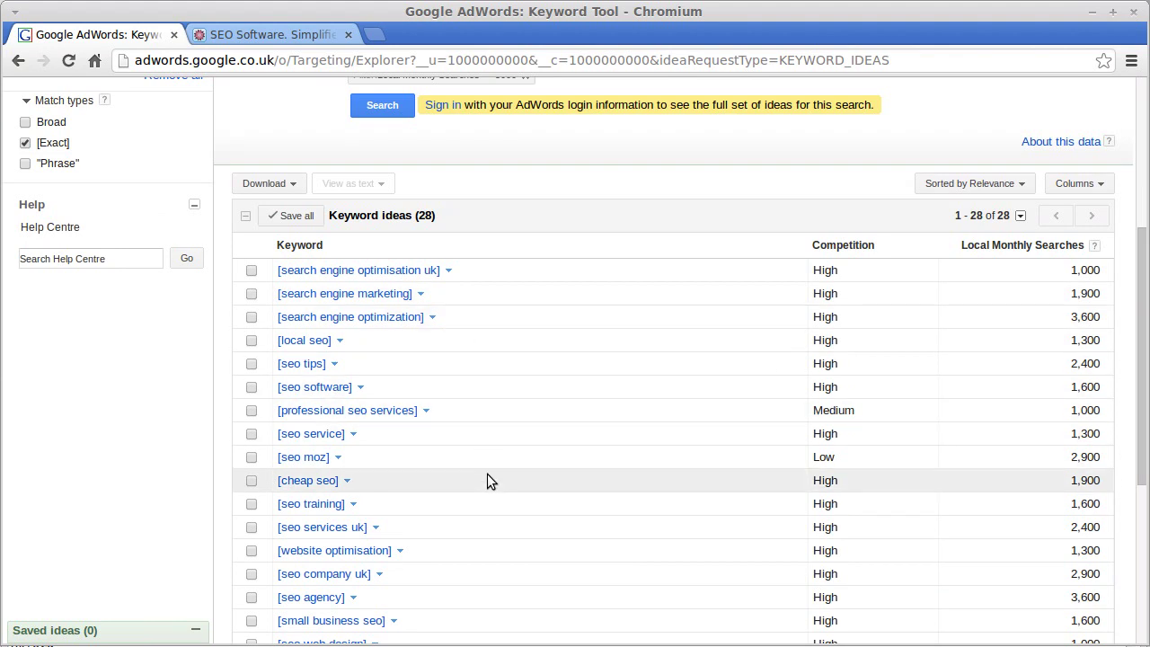
scroll(486, 467, "up", 2)
scroll(486, 459, "up", 4)
left_click(380, 233)
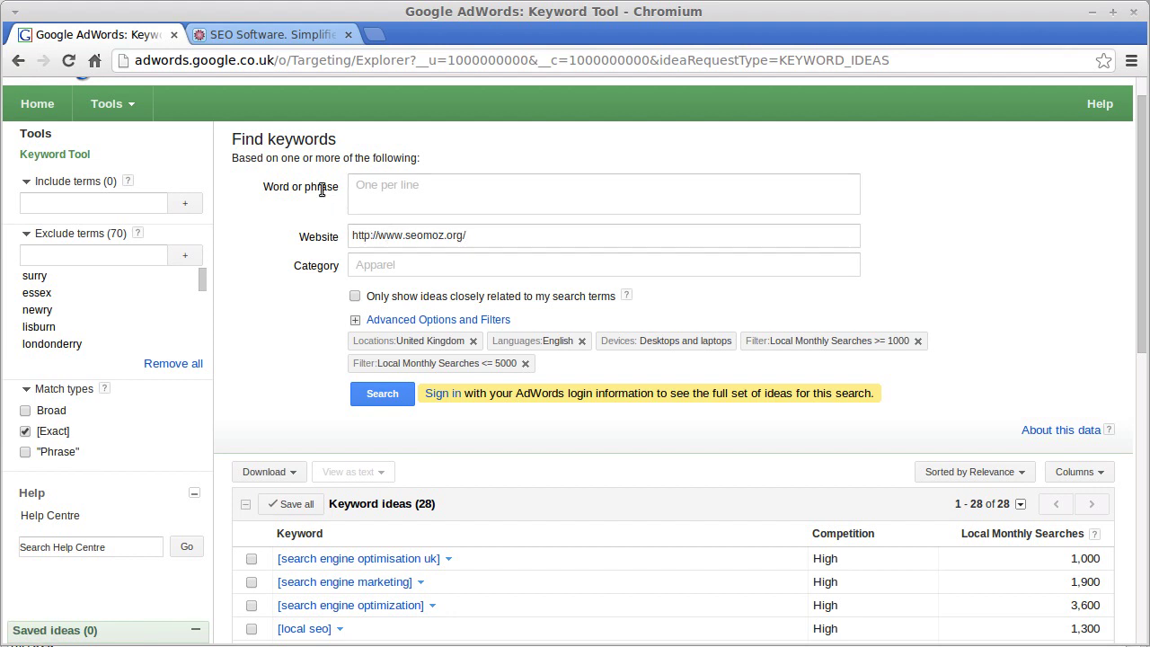
double_click(340, 238)
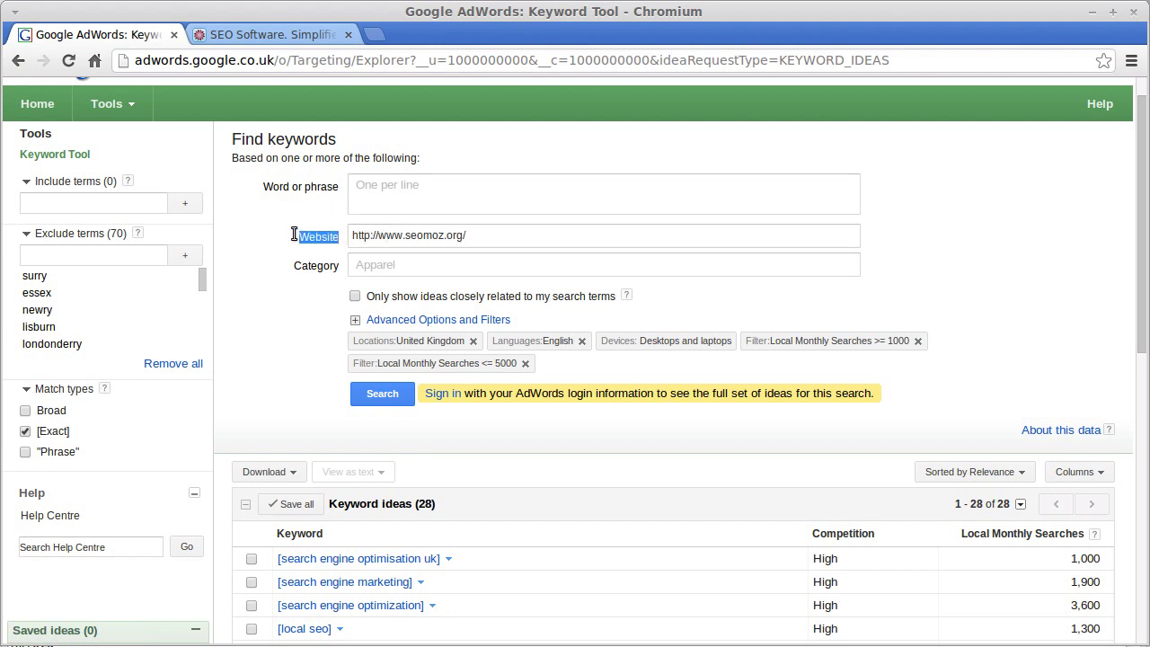
left_click(289, 212)
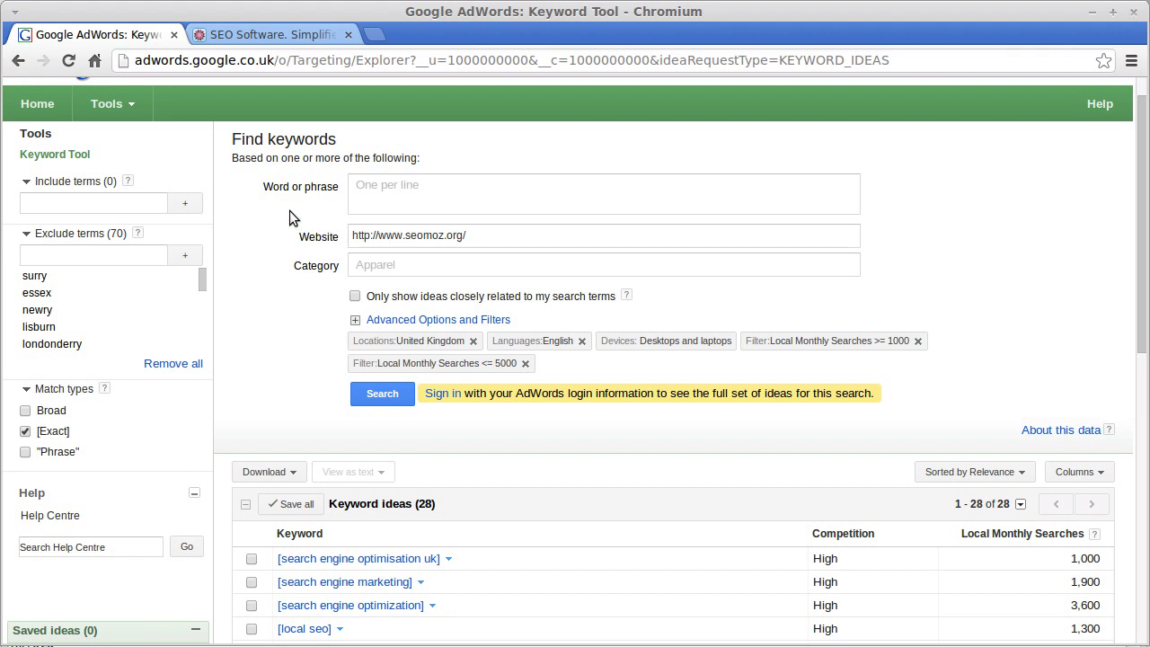